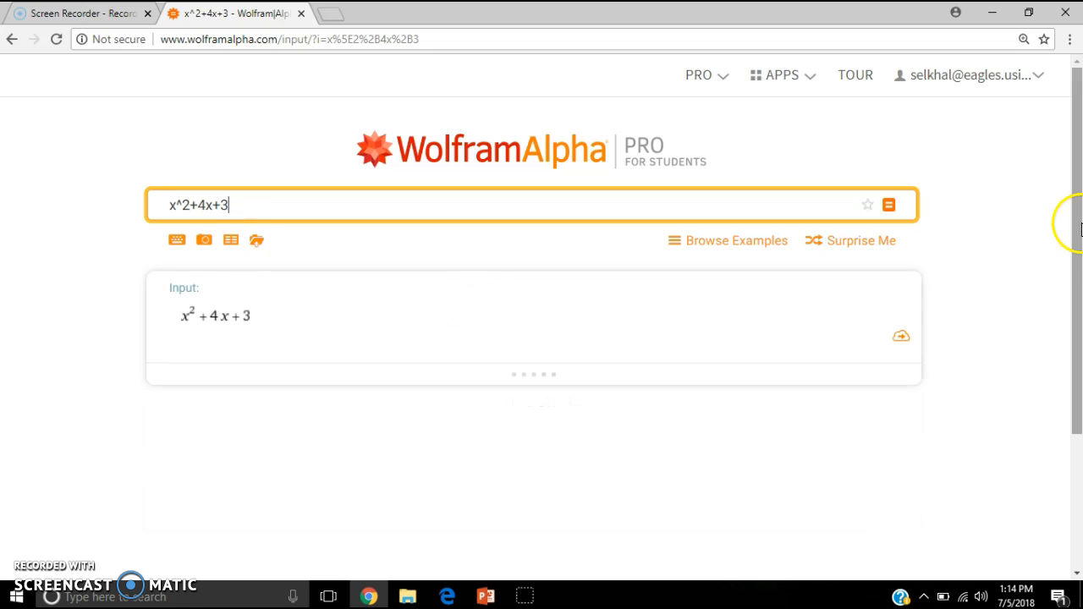
- Review the results for x^2+4x+3 down to its domain, range, derivative and indefinite integral
{"action": "left_click_drag", "start_coordinate": [1079, 231], "coordinate": [1076, 418]}
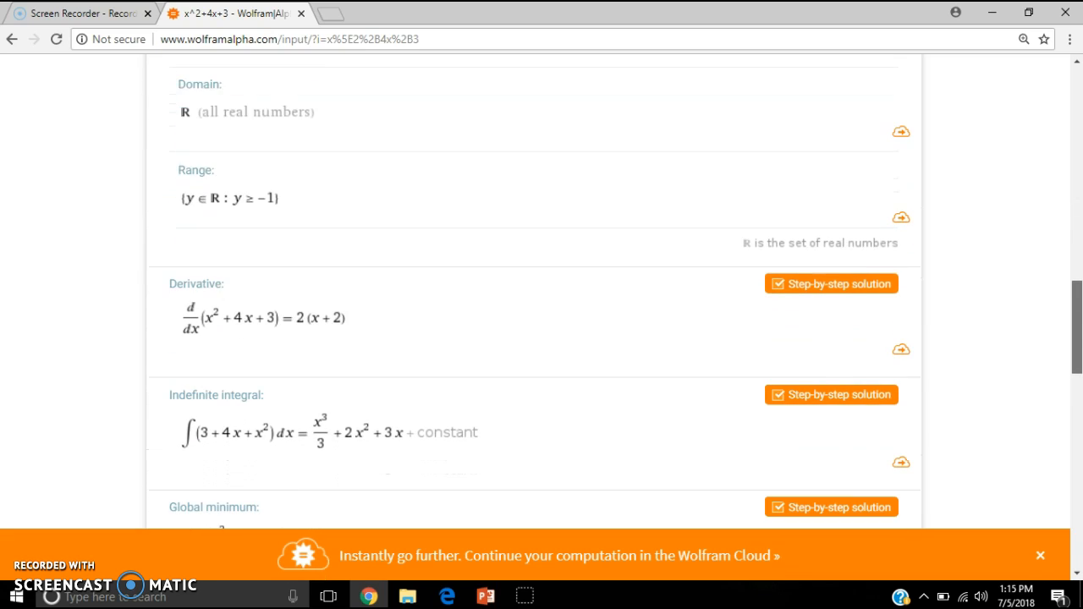
{"action": "left_click", "coordinate": [38, 566]}
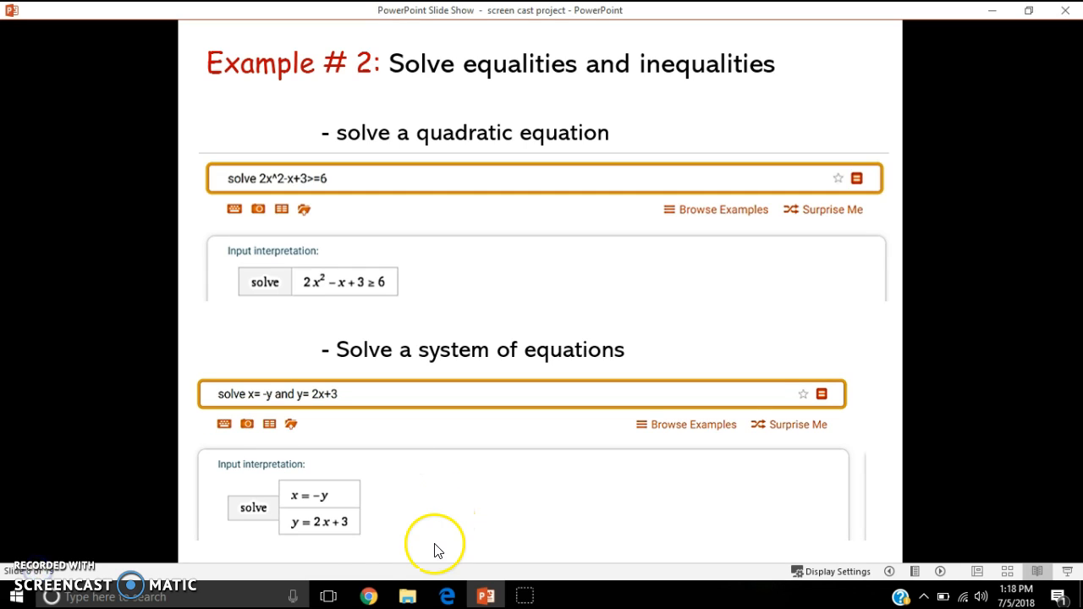
- Switch to the browser, replace the query with "solve 2x^2-x+3>=6", run it and view the solution's number line
{"action": "left_click", "coordinate": [366, 598]}
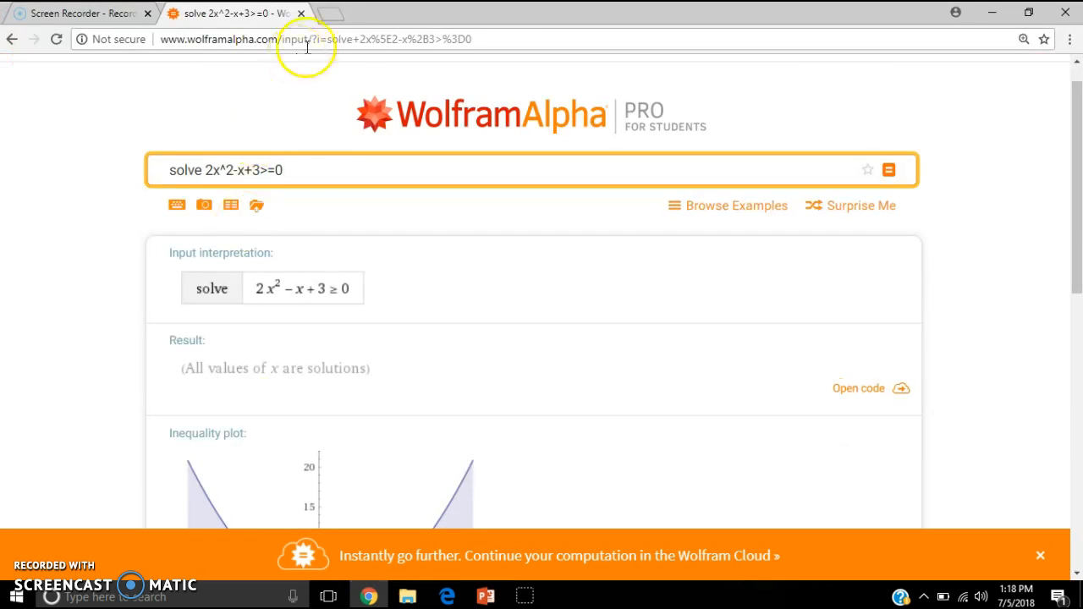
{"action": "left_click_drag", "start_coordinate": [328, 172], "coordinate": [59, 178]}
{"action": "type", "text": "solve "}
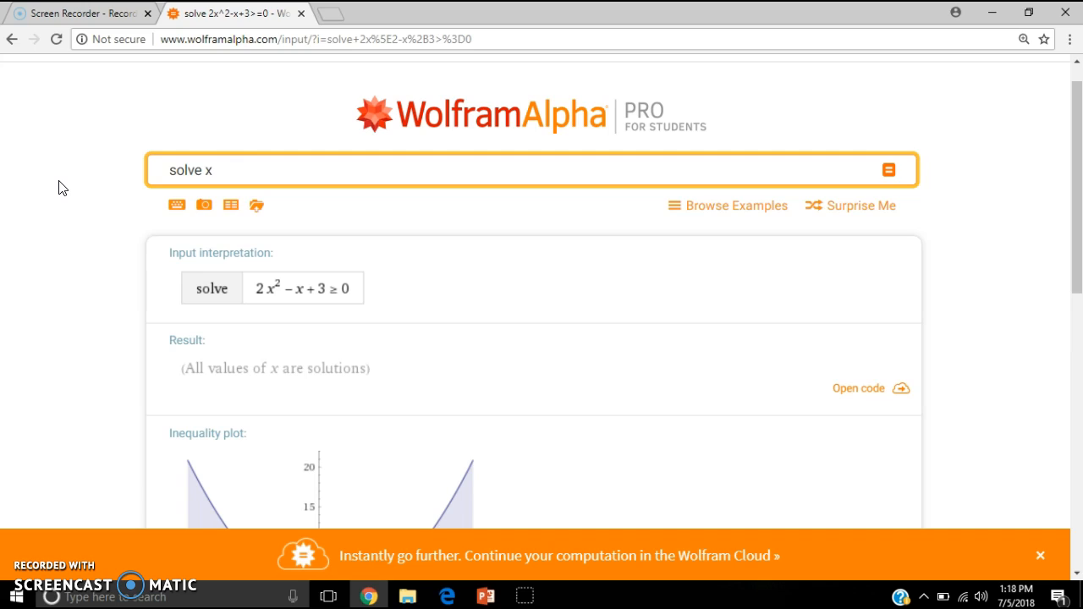
{"action": "type", "text": "2x^2-x+3>=6"}
{"action": "key", "text": "Return"}
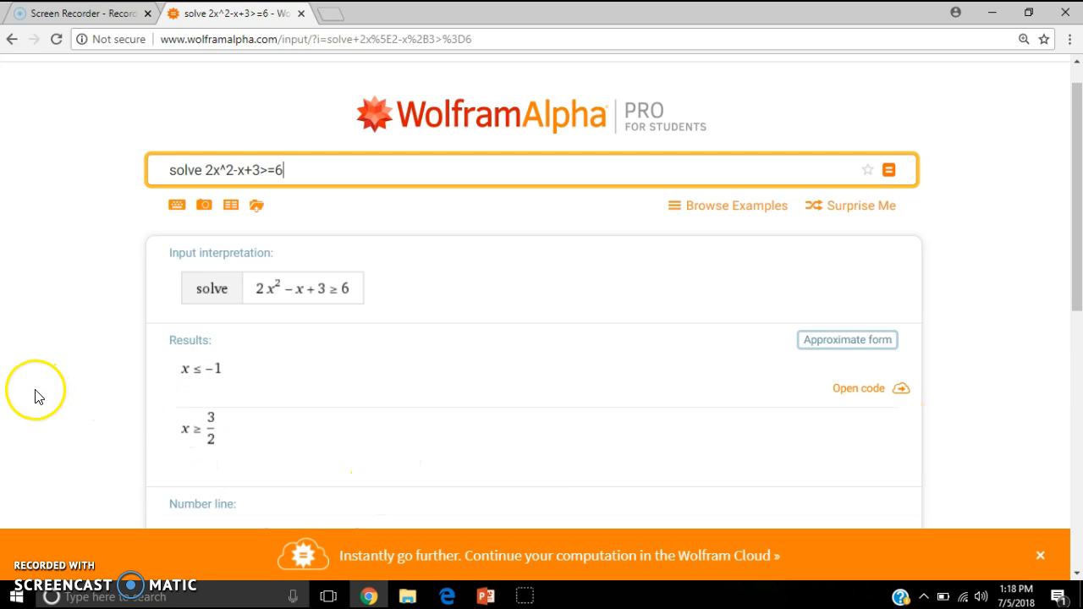
{"action": "left_click_drag", "start_coordinate": [1075, 213], "coordinate": [1078, 275]}
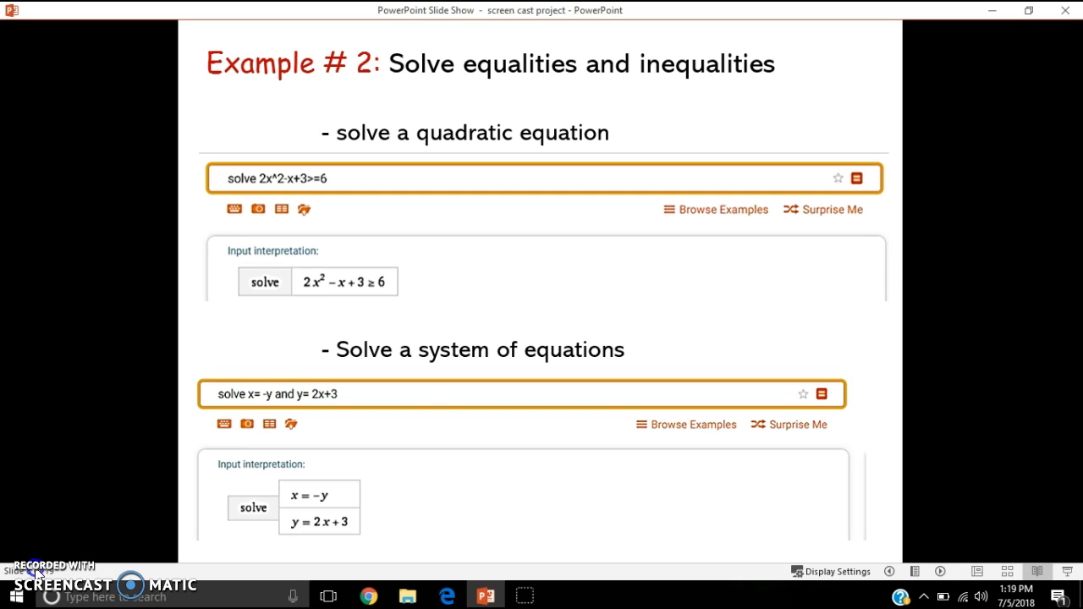
- Switch back to the browser and run the query "solve x=-y and y=2x+3" to solve the system of equations
{"action": "left_click", "coordinate": [366, 595]}
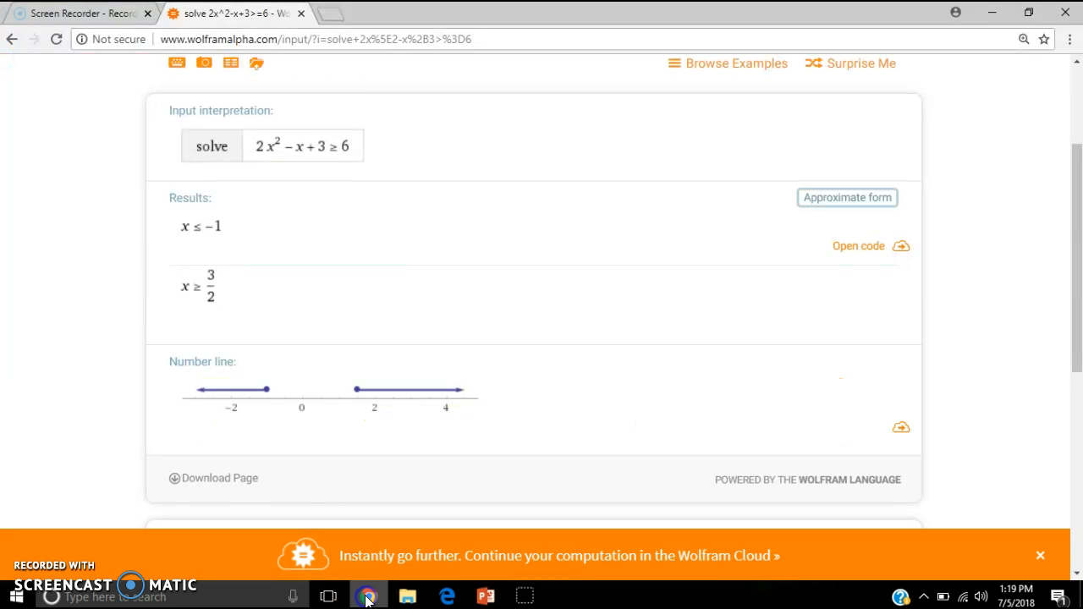
{"action": "left_click", "coordinate": [1071, 118]}
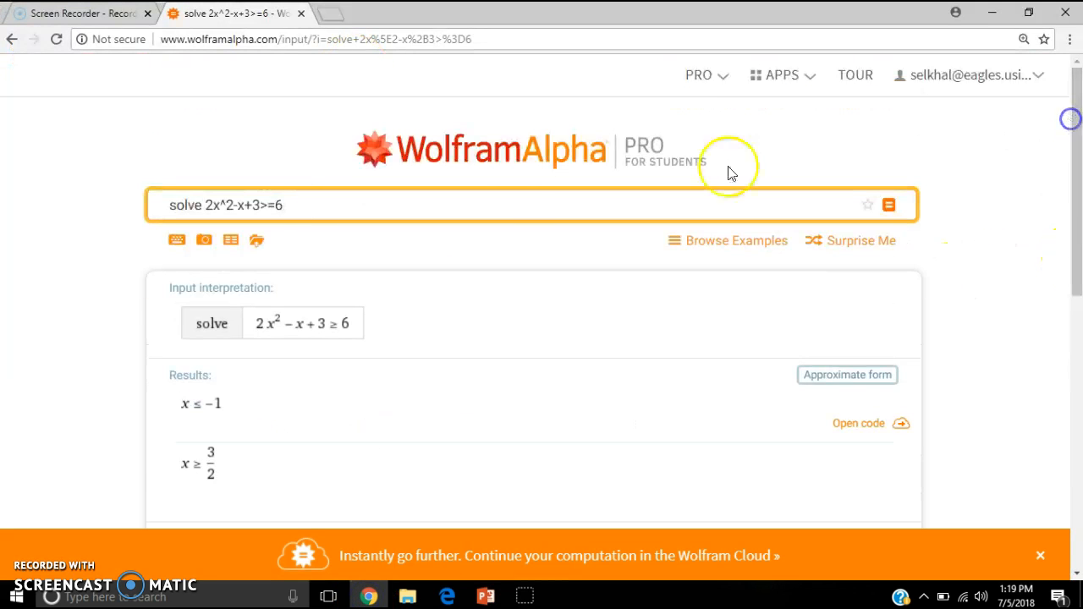
{"action": "left_click_drag", "start_coordinate": [356, 201], "coordinate": [77, 237]}
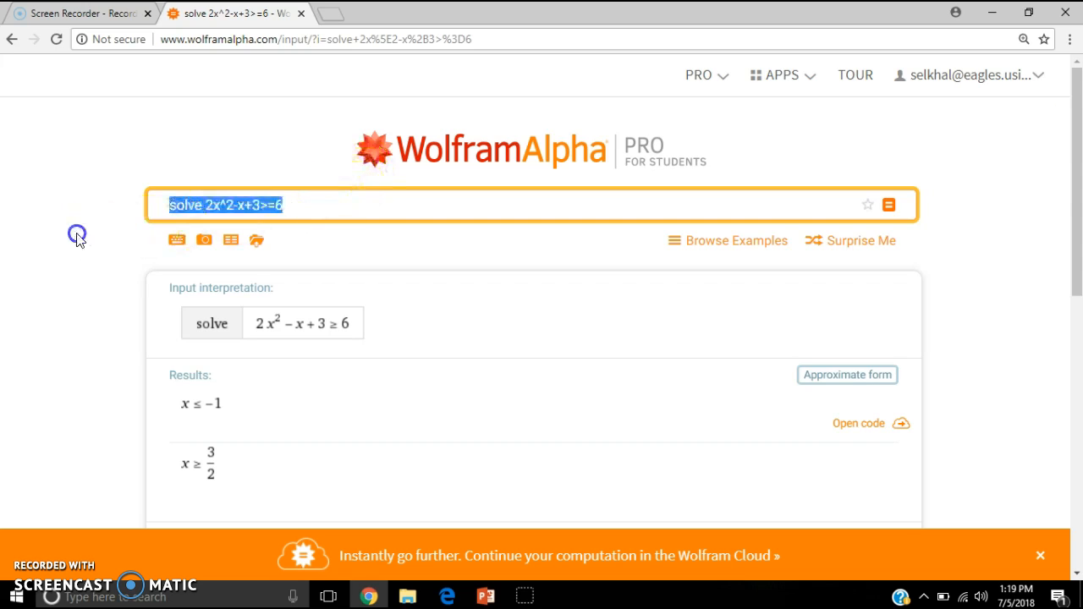
{"action": "type", "text": "solve"}
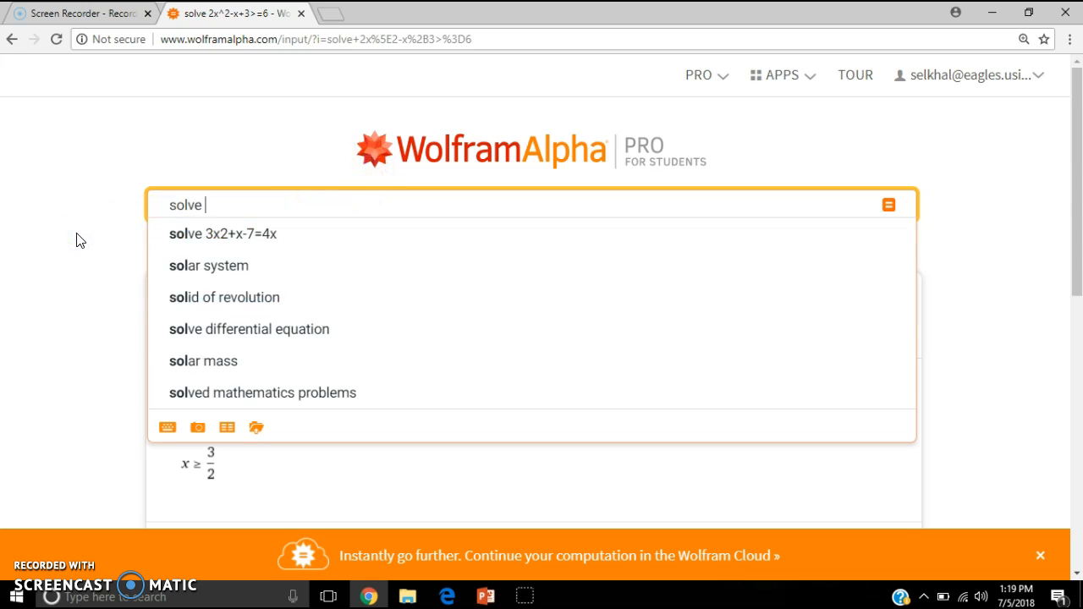
{"action": "type", "text": " x=-y and "}
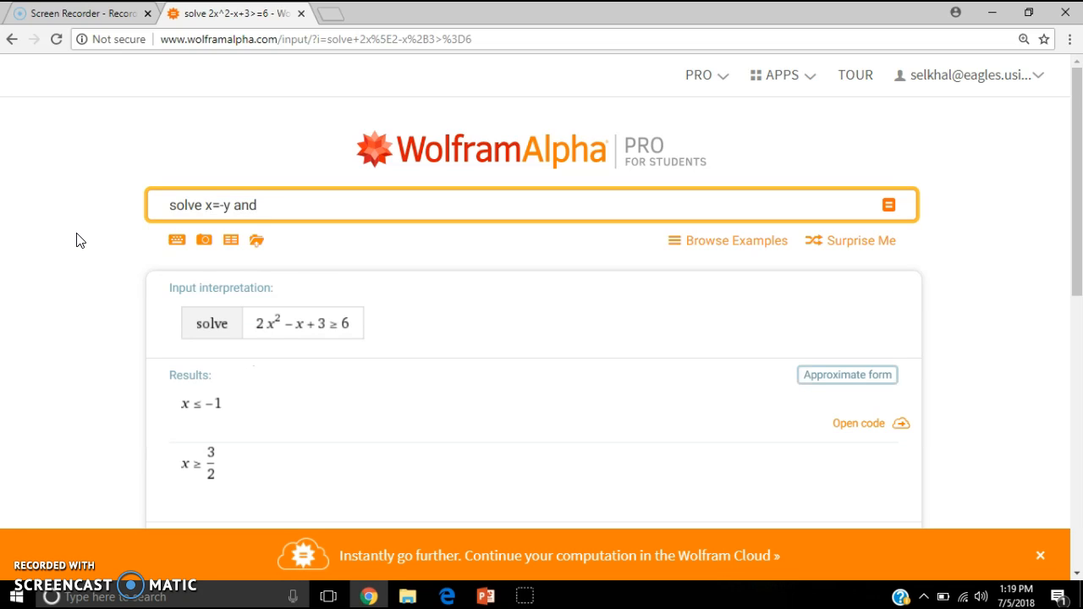
{"action": "type", "text": "y=2x+3"}
{"action": "key", "text": "Return"}
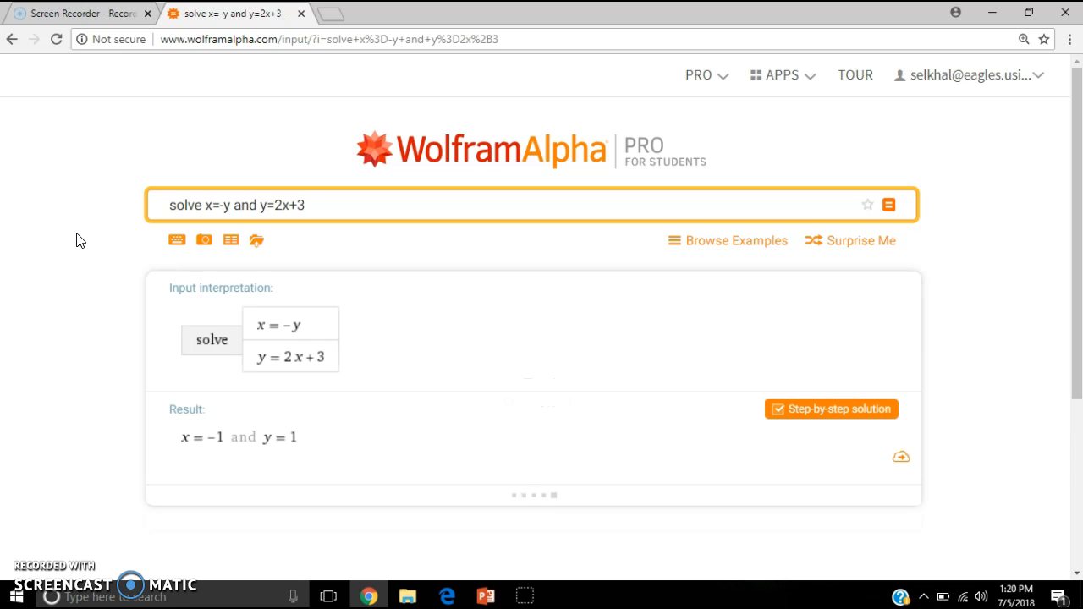
- Open the step-by-step solution of the system, advance it two steps and open the choice of solution methods
{"action": "left_click_drag", "start_coordinate": [1076, 238], "coordinate": [1076, 286]}
{"action": "mouse_move", "coordinate": [209, 346]}
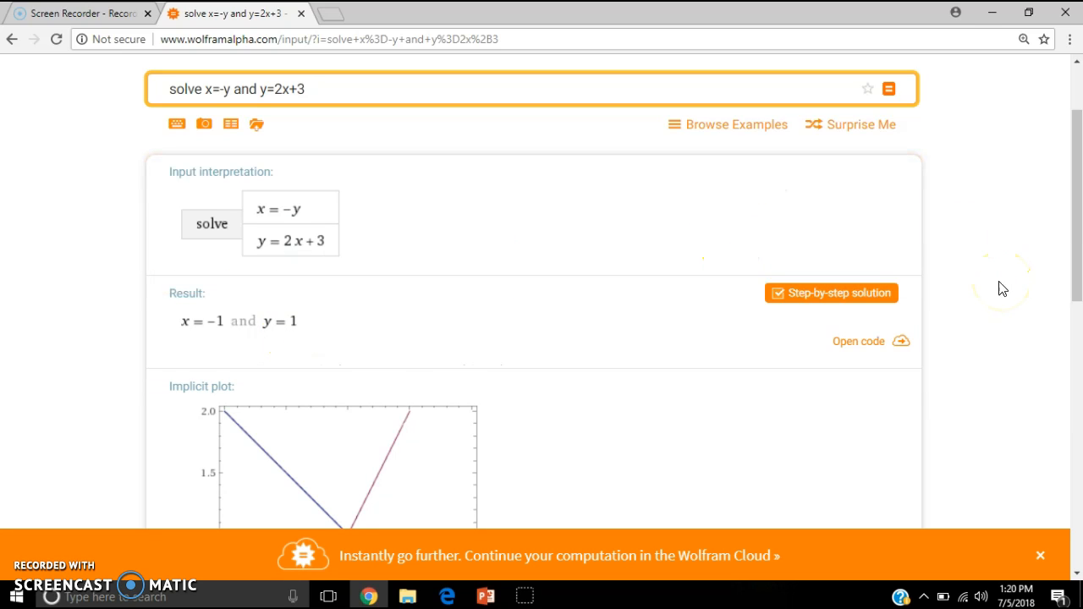
{"action": "left_click", "coordinate": [859, 296]}
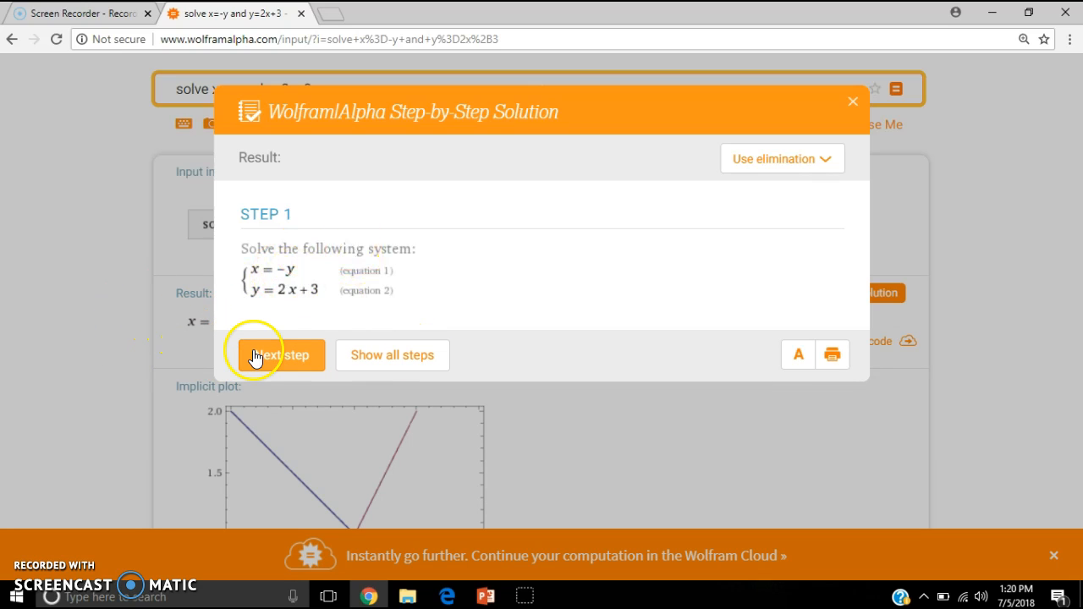
{"action": "left_click", "coordinate": [290, 357]}
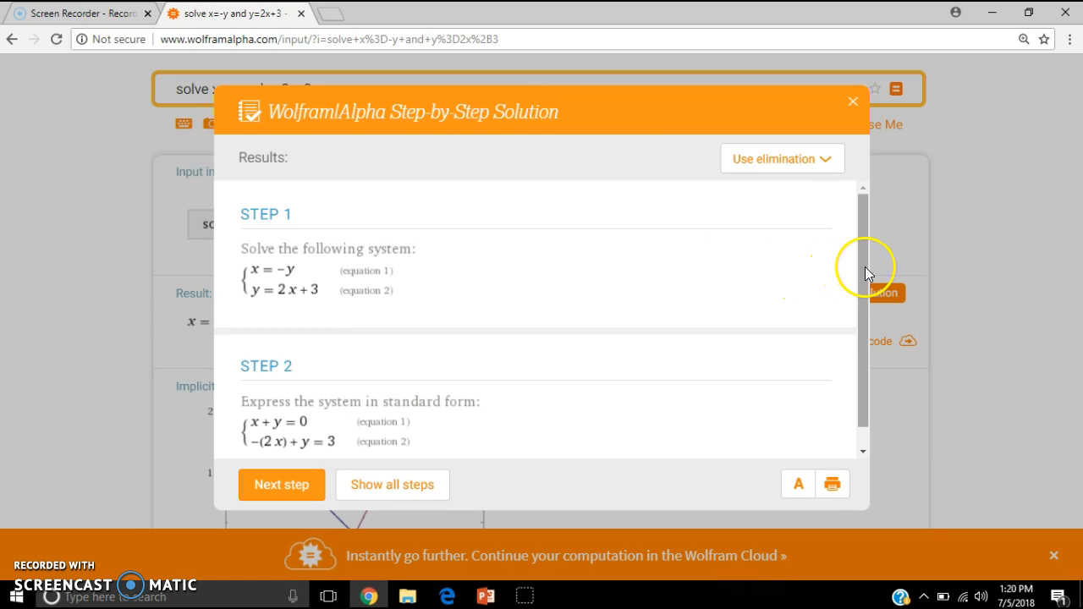
{"action": "left_click_drag", "start_coordinate": [865, 267], "coordinate": [870, 363]}
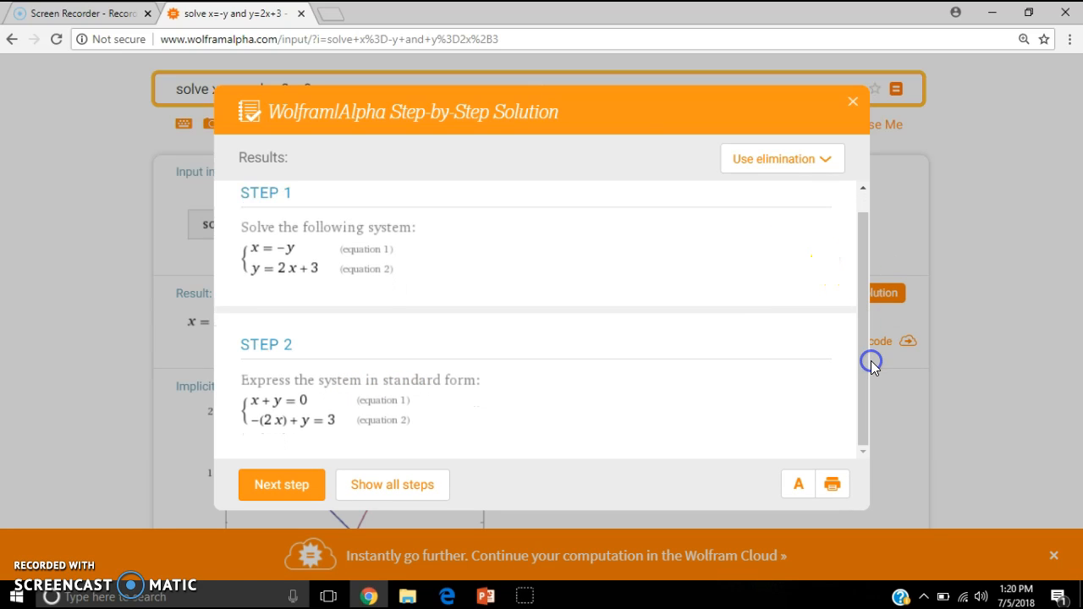
{"action": "left_click", "coordinate": [269, 492]}
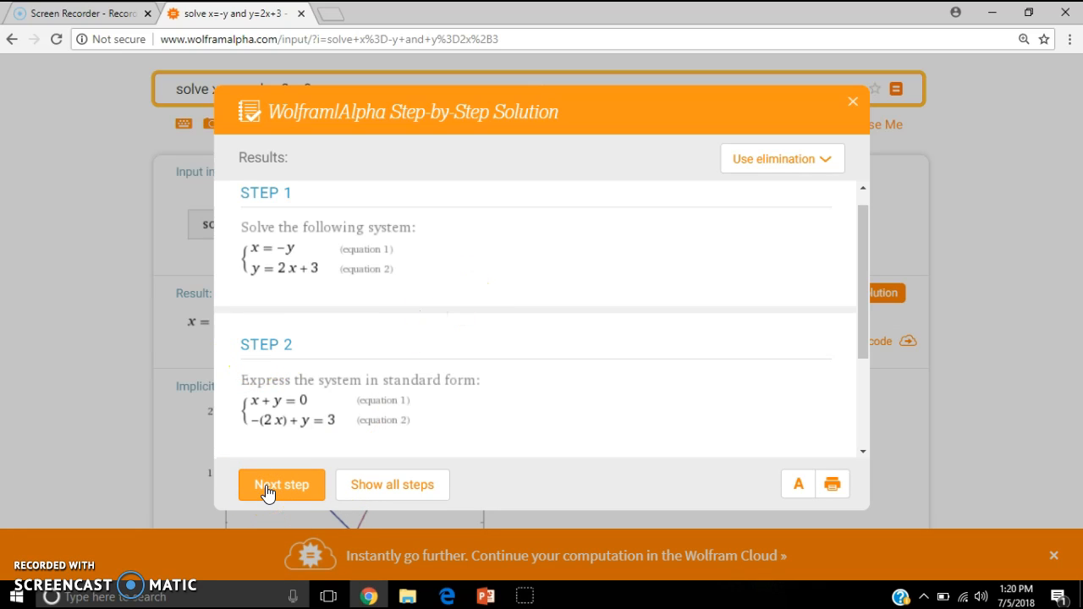
{"action": "left_click", "coordinate": [829, 161]}
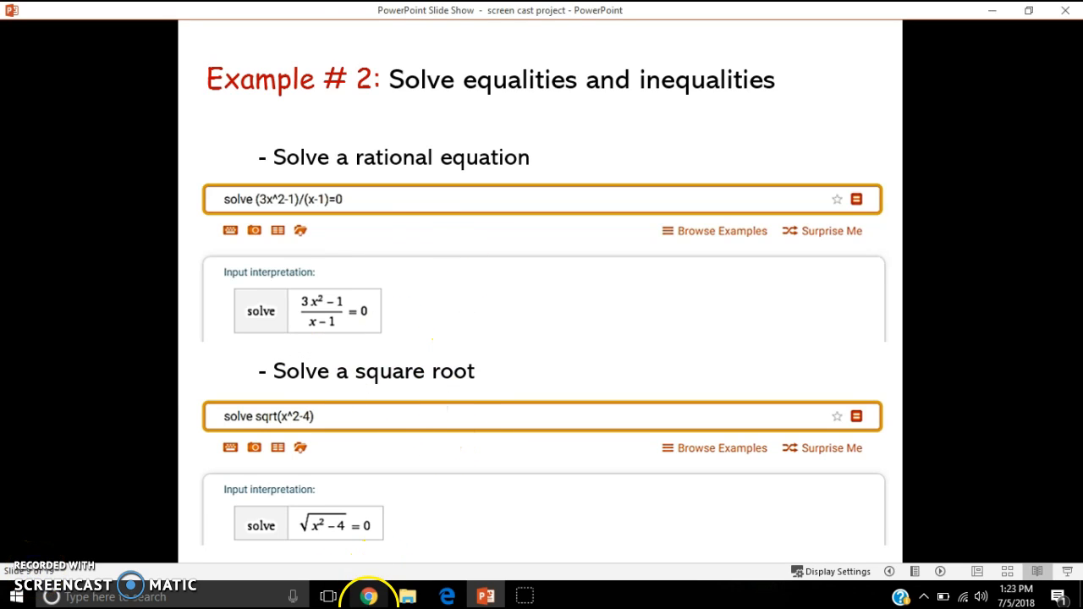
- Switch to the browser and run the query "solve (3x^2-1)/(x-1)=0" to solve the rational equation
{"action": "left_click", "coordinate": [368, 593]}
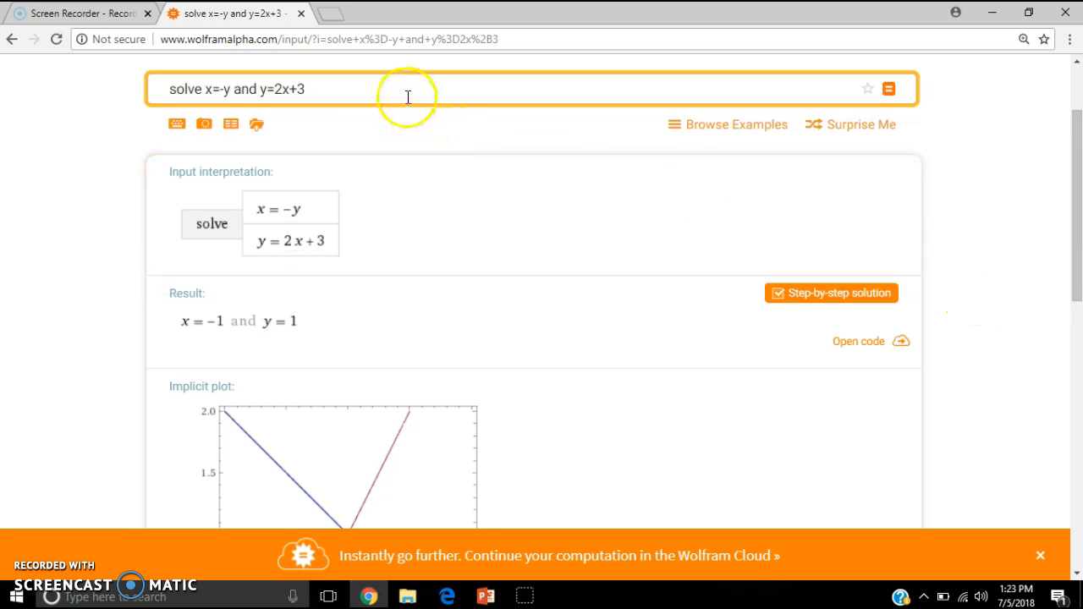
{"action": "left_click_drag", "start_coordinate": [406, 95], "coordinate": [88, 107]}
{"action": "type", "text": "solve"}
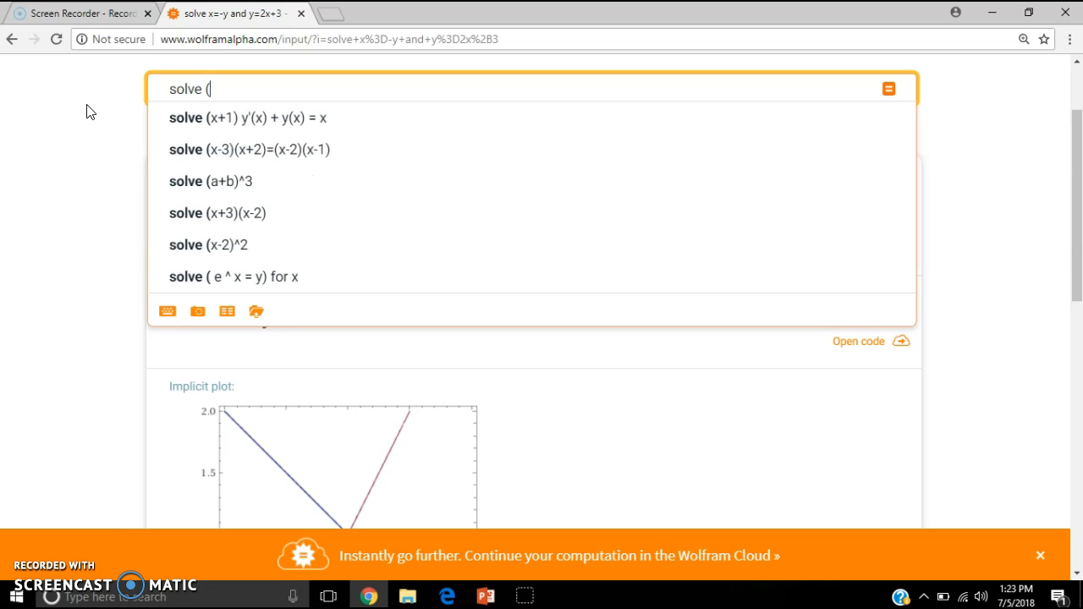
{"action": "type", "text": "(3"}
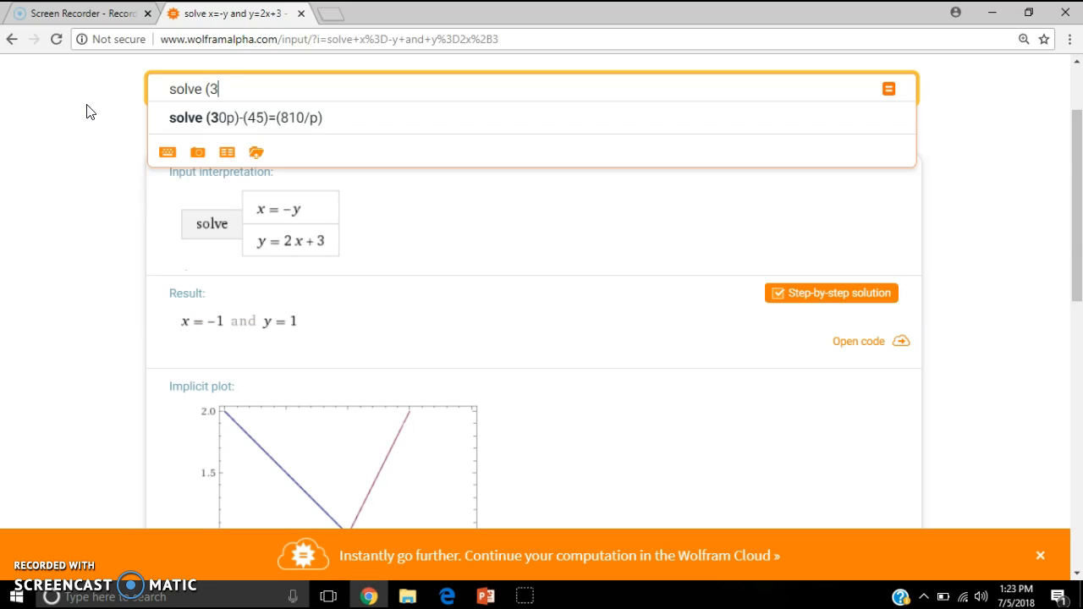
{"action": "type", "text": "x^2"}
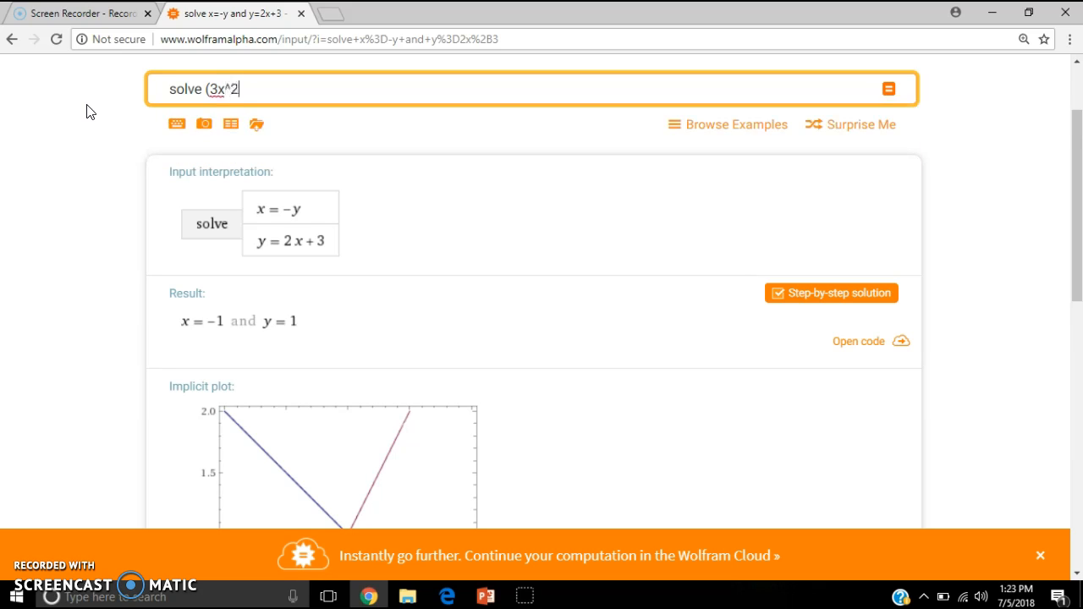
{"action": "type", "text": "-1)/(x-1)=0"}
{"action": "key", "text": "Return"}
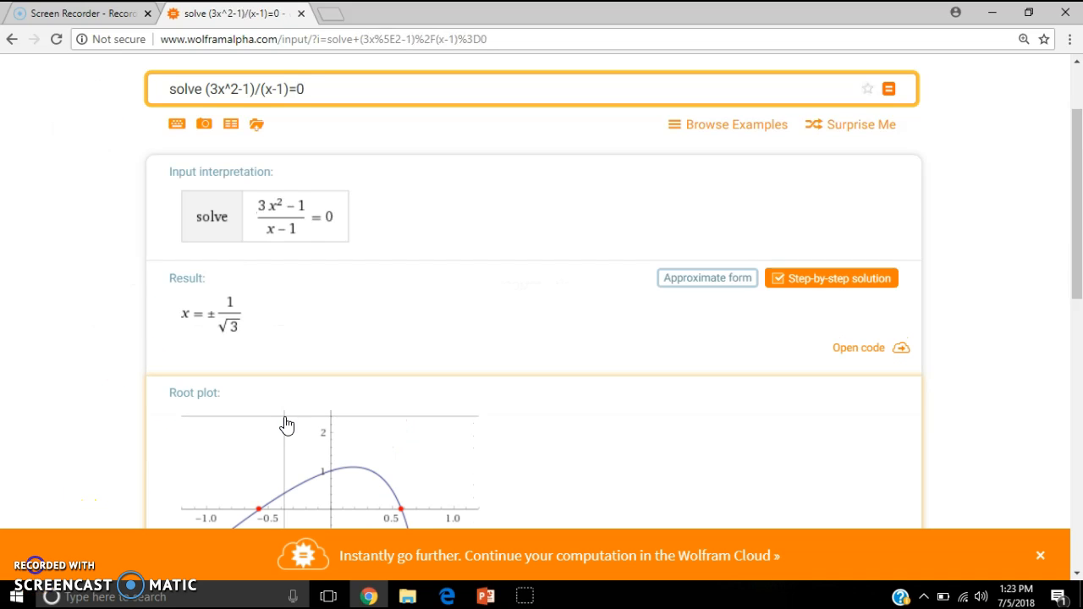
- Open the step-by-step solution of the rational equation and reveal its next step
{"action": "left_click", "coordinate": [819, 283]}
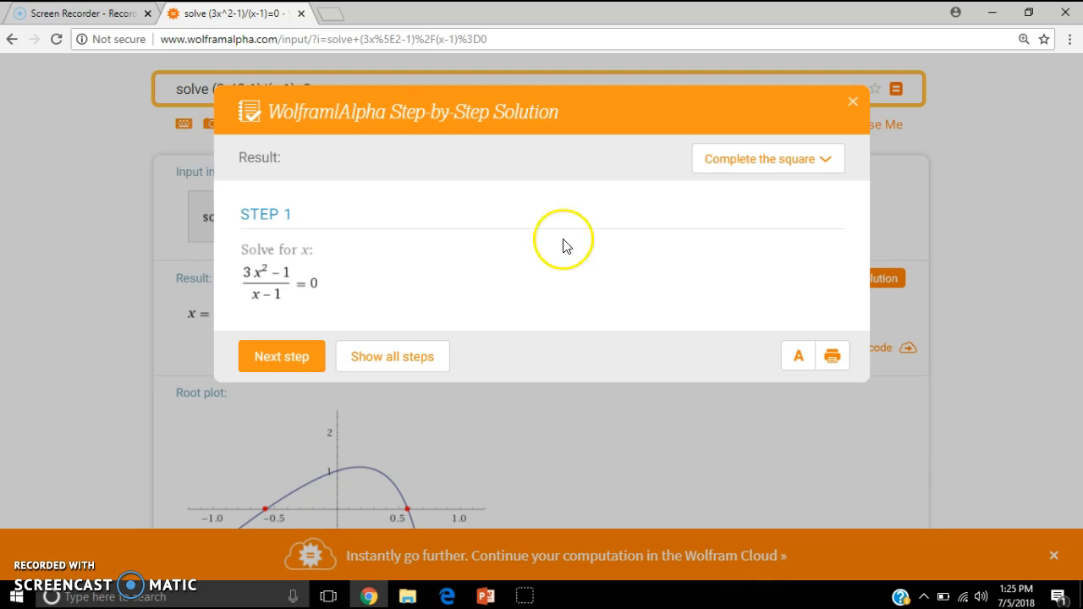
{"action": "left_click", "coordinate": [288, 355]}
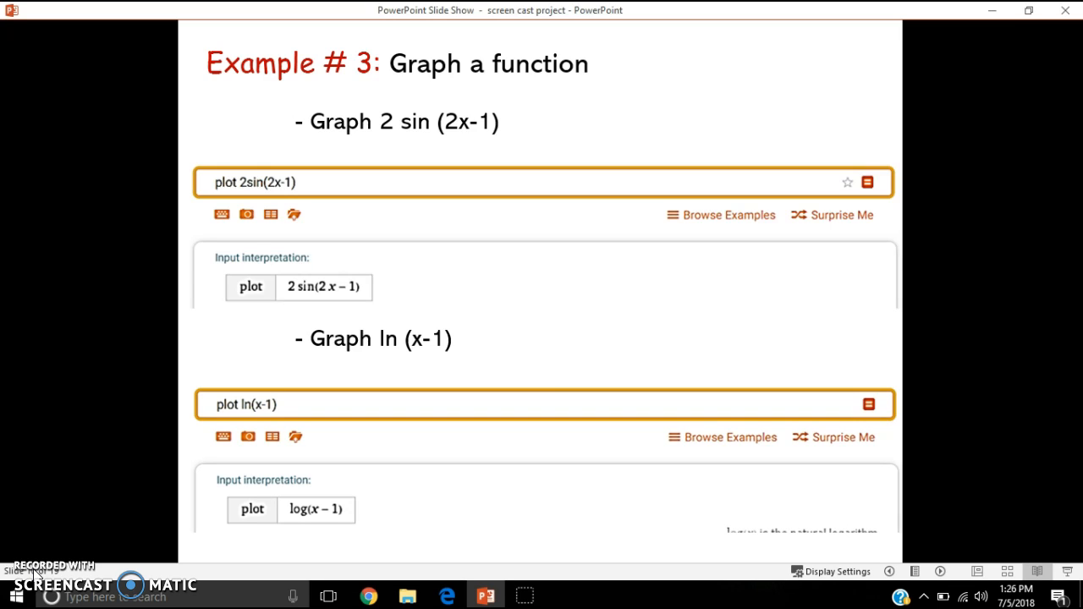
- Switch to the browser and run the query "plot 2sin(2x-1)" to graph the sine function
{"action": "left_click", "coordinate": [369, 596]}
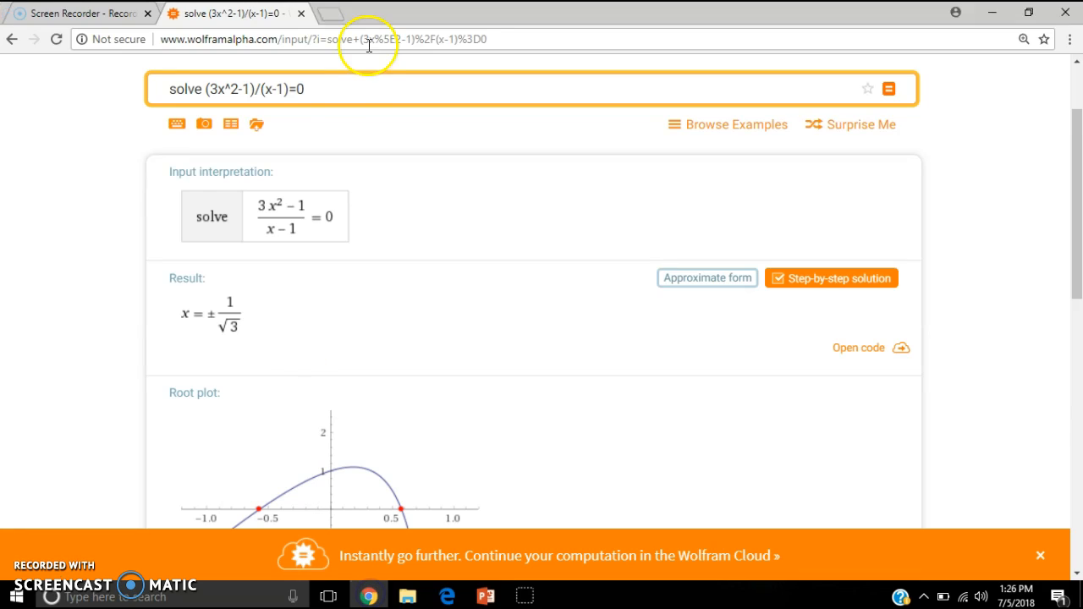
{"action": "left_click_drag", "start_coordinate": [341, 87], "coordinate": [167, 89]}
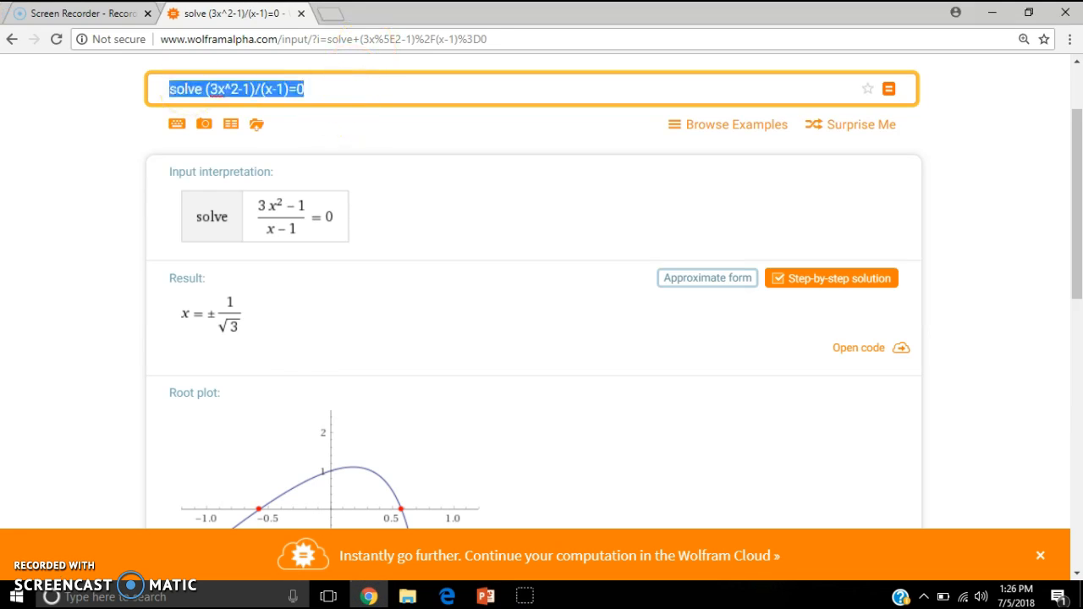
{"action": "type", "text": "plot "}
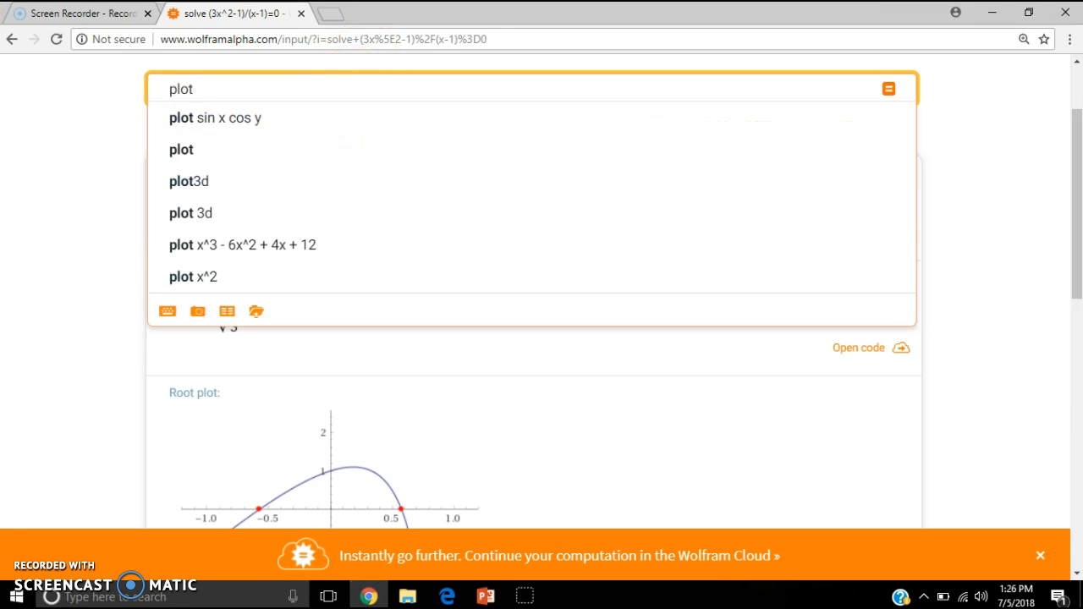
{"action": "type", "text": "2sin(2x"}
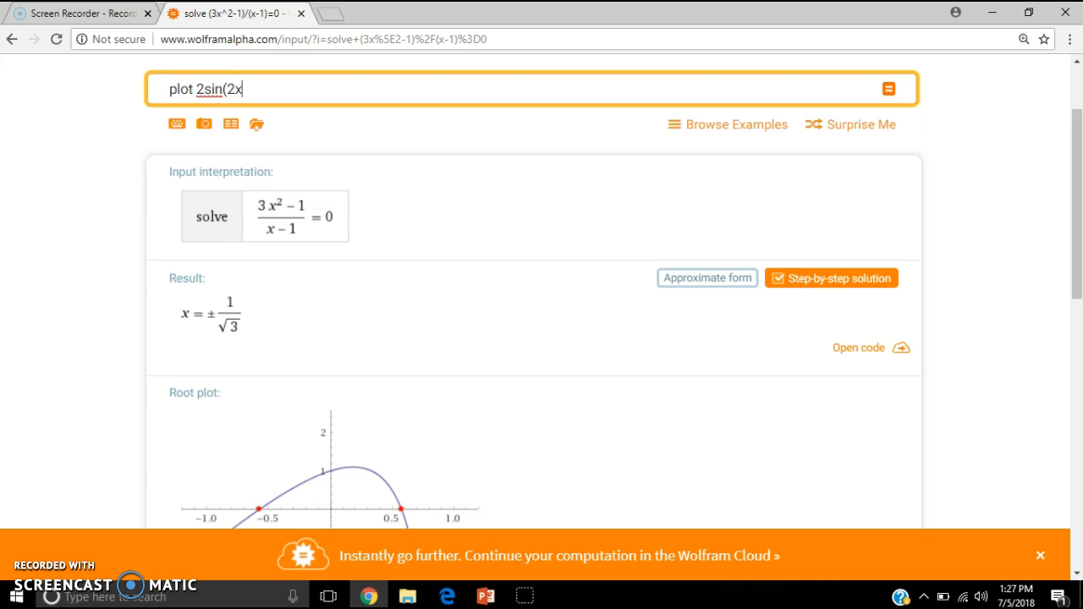
{"action": "type", "text": "-1)"}
{"action": "key", "text": "Return"}
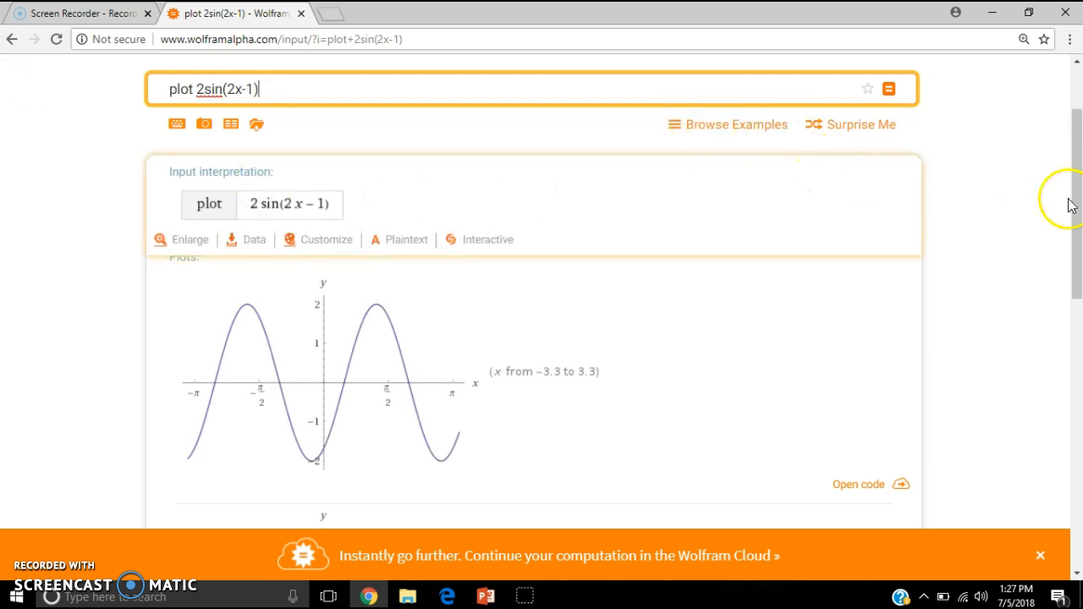
- Enlarge the first plot of 2sin(2x-1), with x from -3.3 to 3.3, and bring it fully into view
{"action": "left_click_drag", "start_coordinate": [1076, 199], "coordinate": [1073, 250]}
{"action": "left_click", "coordinate": [314, 245]}
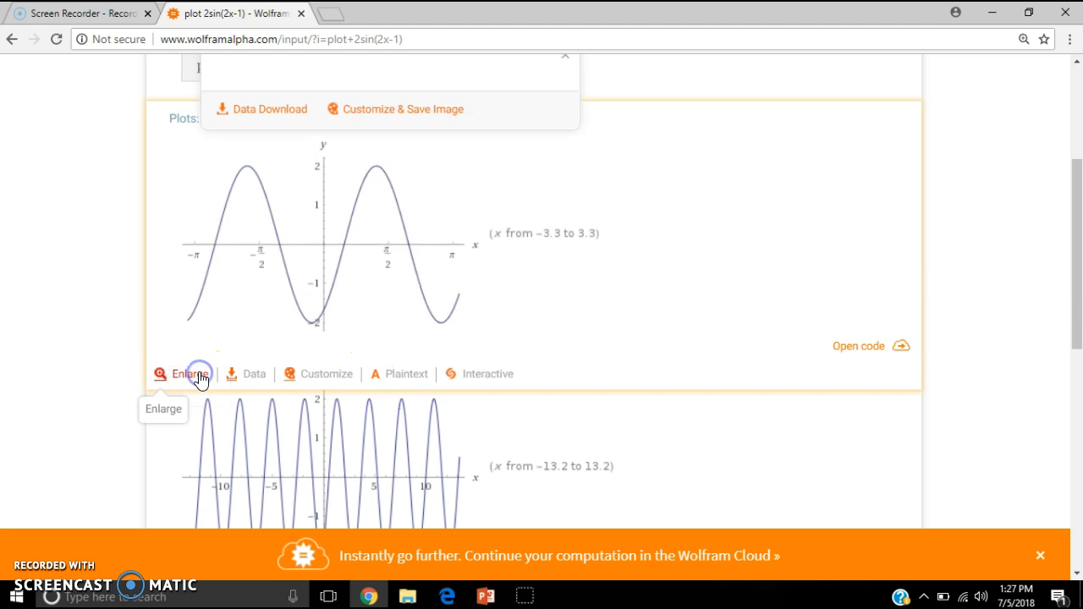
{"action": "left_click_drag", "start_coordinate": [1076, 251], "coordinate": [1077, 241]}
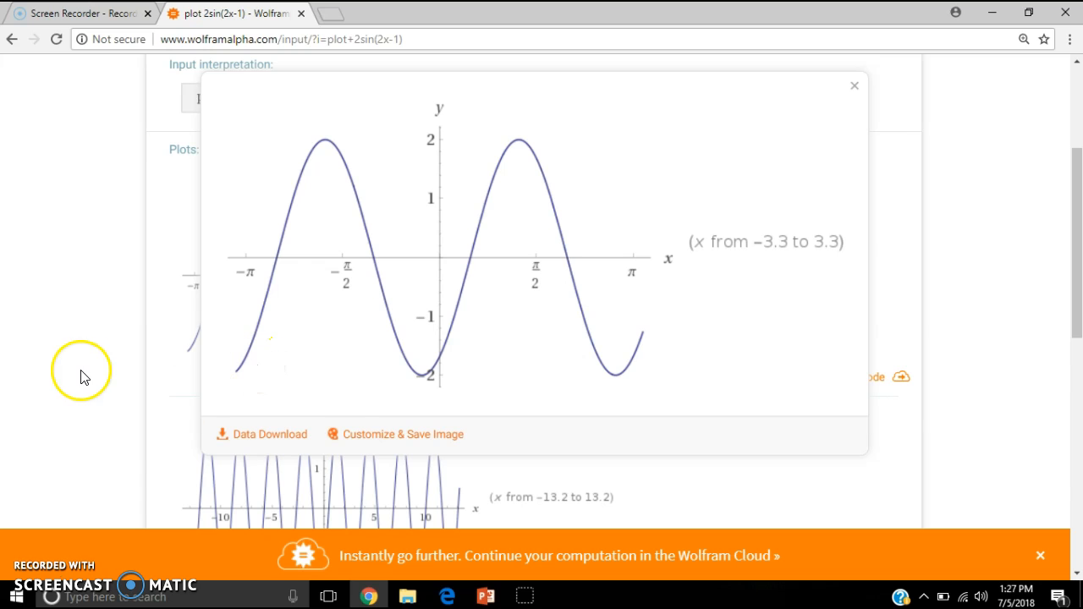
- Open the image customization for the enlarged plot and apply the red-curve-on-white color scheme in the second row
{"action": "left_click", "coordinate": [397, 426]}
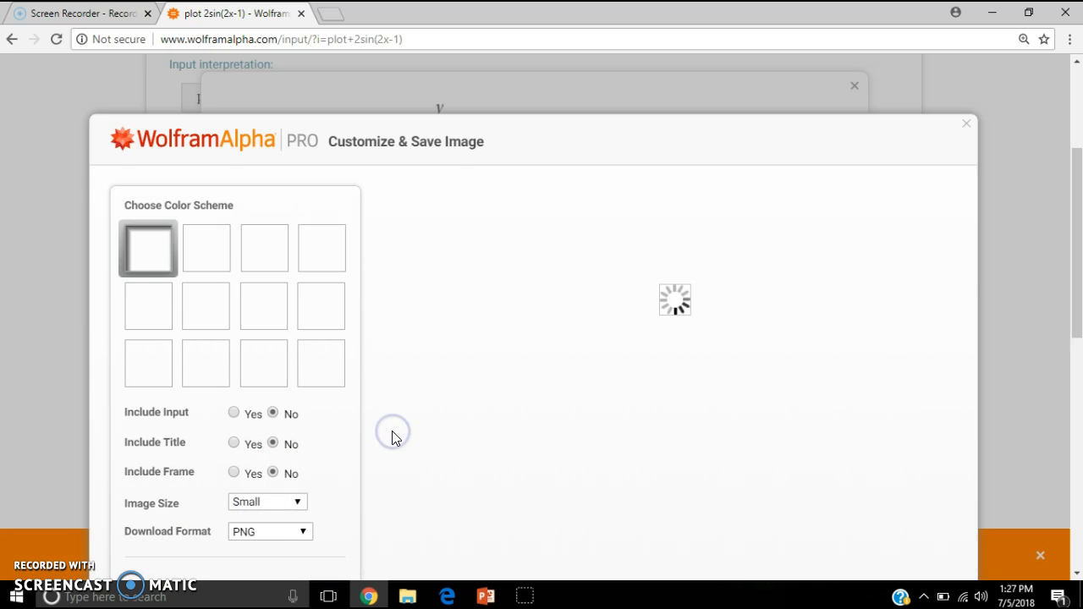
{"action": "left_click", "coordinate": [205, 303]}
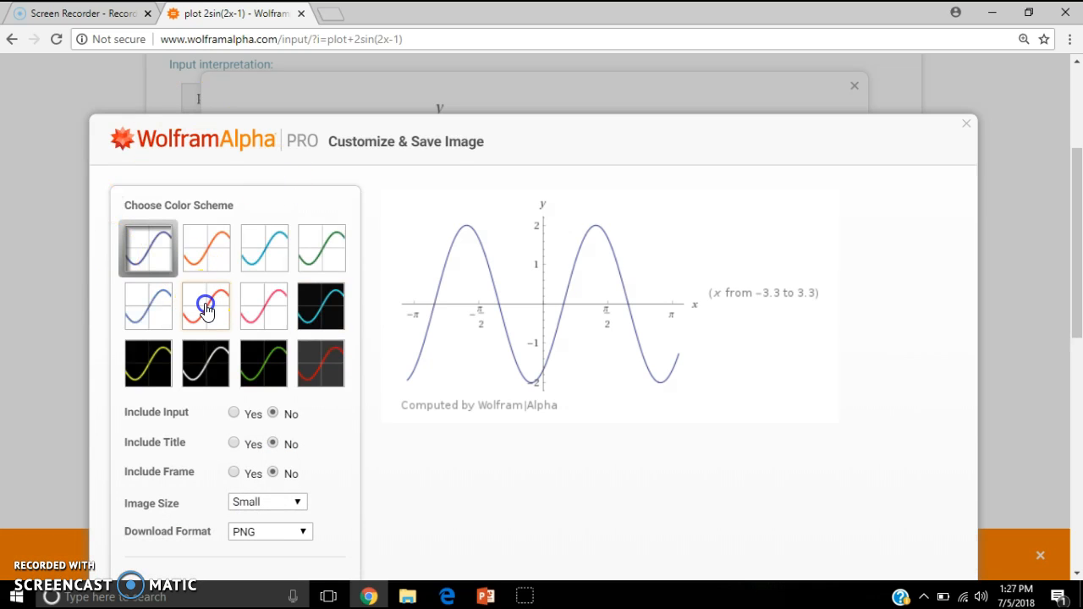
{"action": "left_click_drag", "start_coordinate": [1077, 184], "coordinate": [1077, 238]}
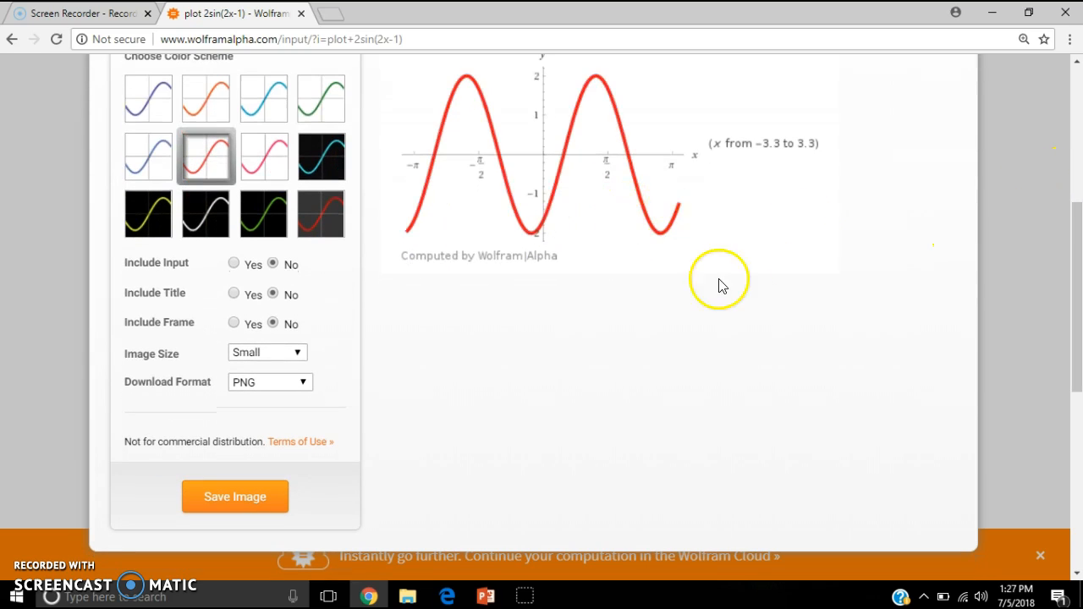
- Try to save the customized plot image and close the image customization dialog
{"action": "left_click", "coordinate": [230, 501]}
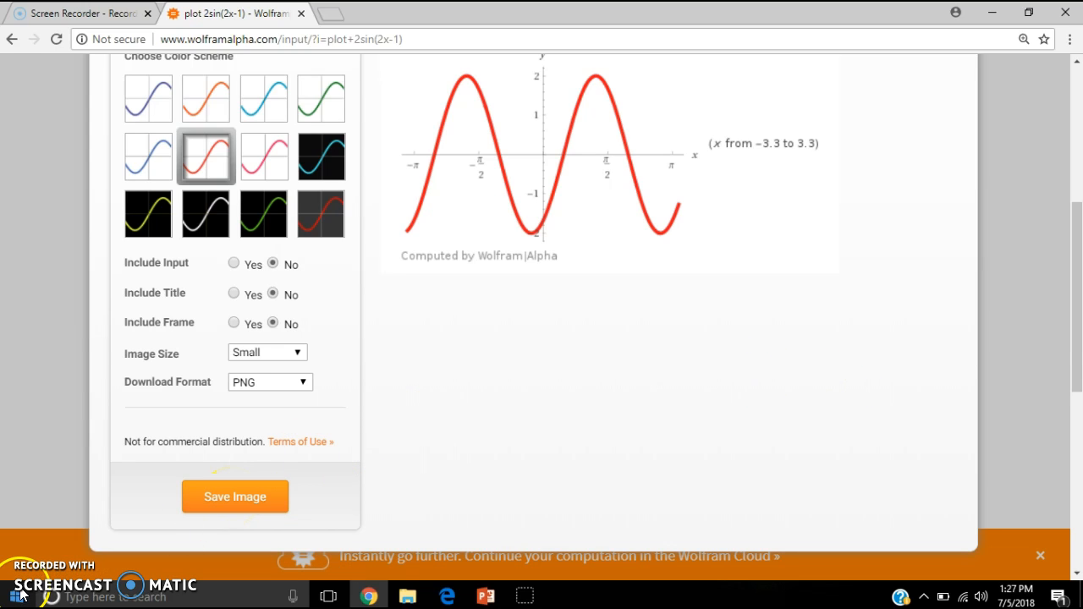
{"action": "scroll", "coordinate": [612, 324], "scroll_direction": "down", "scroll_amount": 1}
{"action": "left_click_drag", "start_coordinate": [1078, 330], "coordinate": [1066, 193]}
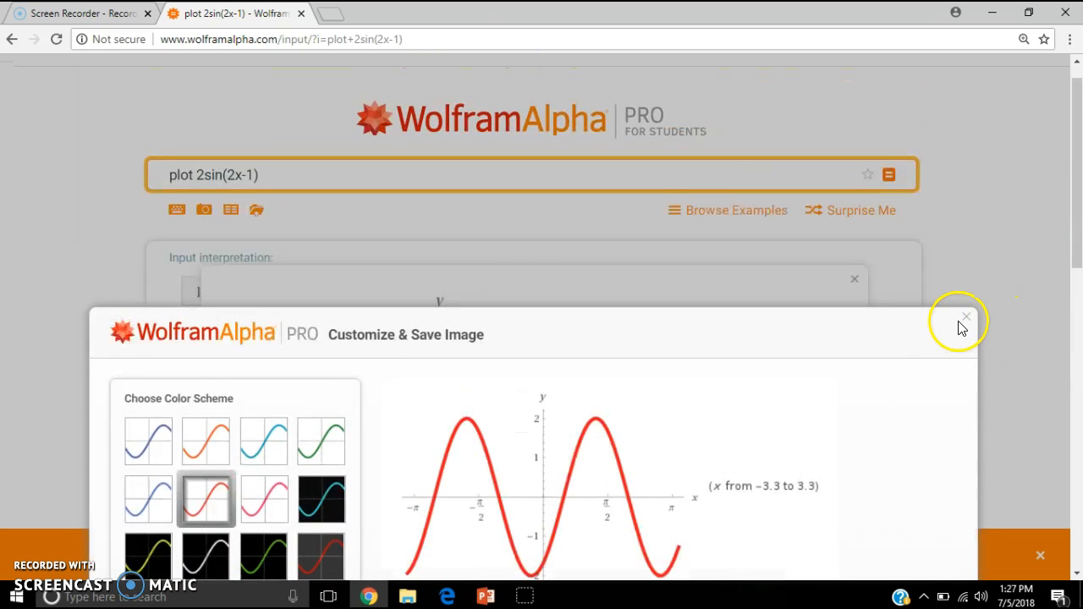
{"action": "left_click", "coordinate": [967, 317]}
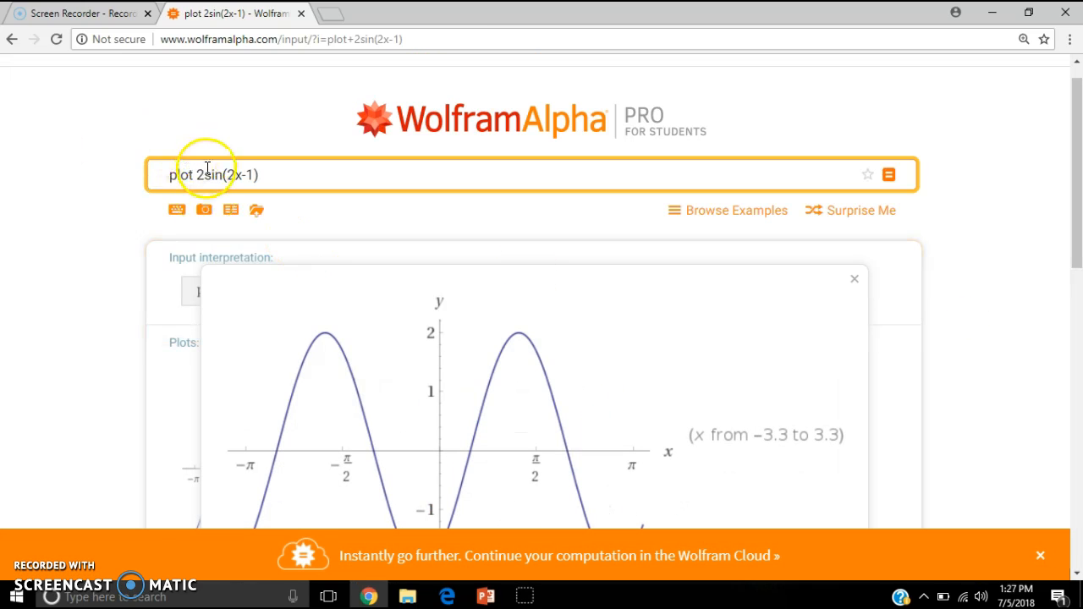
- Replace "plot" with "graph" in the query and run "graph 2sin(2x-1)"
{"action": "double_click", "coordinate": [181, 174]}
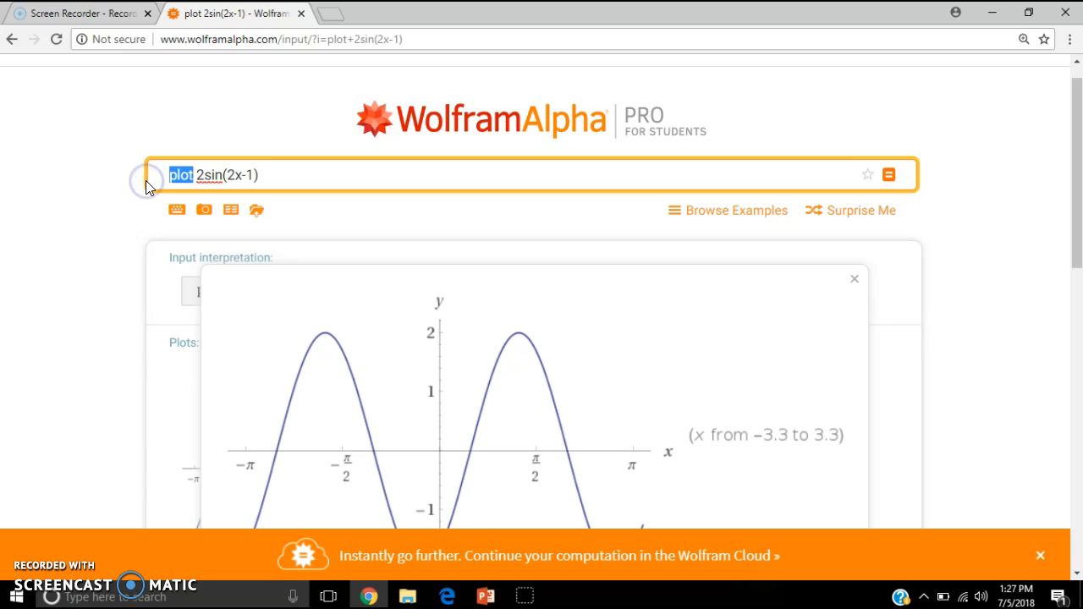
{"action": "type", "text": "graph"}
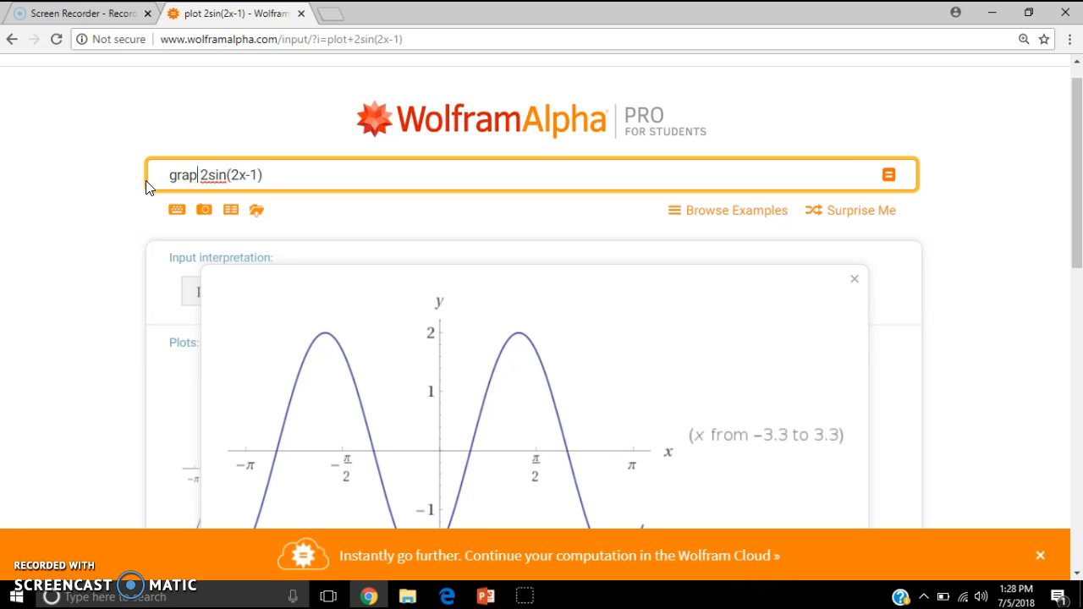
{"action": "left_click", "coordinate": [197, 187]}
{"action": "left_click", "coordinate": [290, 175]}
{"action": "key", "text": "Return"}
{"action": "left_click", "coordinate": [696, 347]}
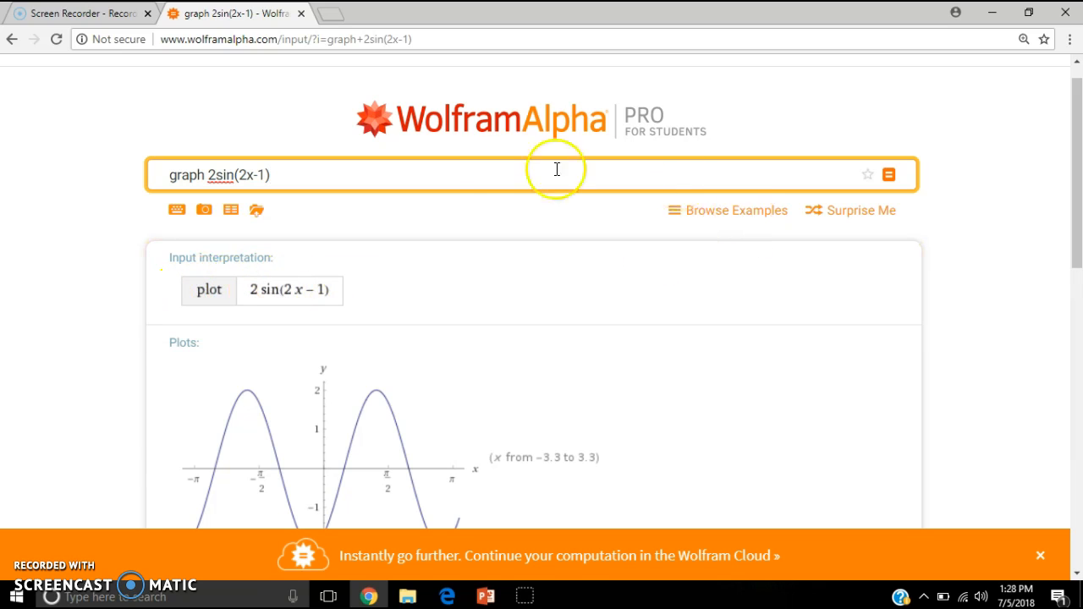
- Extend the query to "graph 2sin(2x-1) from 0 to pi", run it and bring the plot into view
{"action": "left_click", "coordinate": [425, 181]}
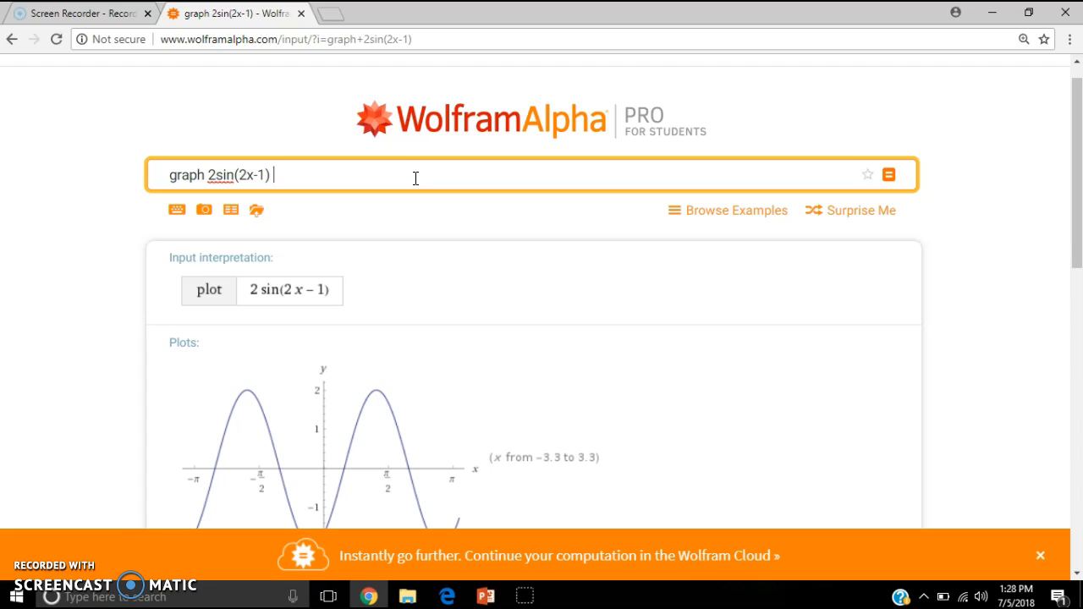
{"action": "type", "text": "from 0 to "}
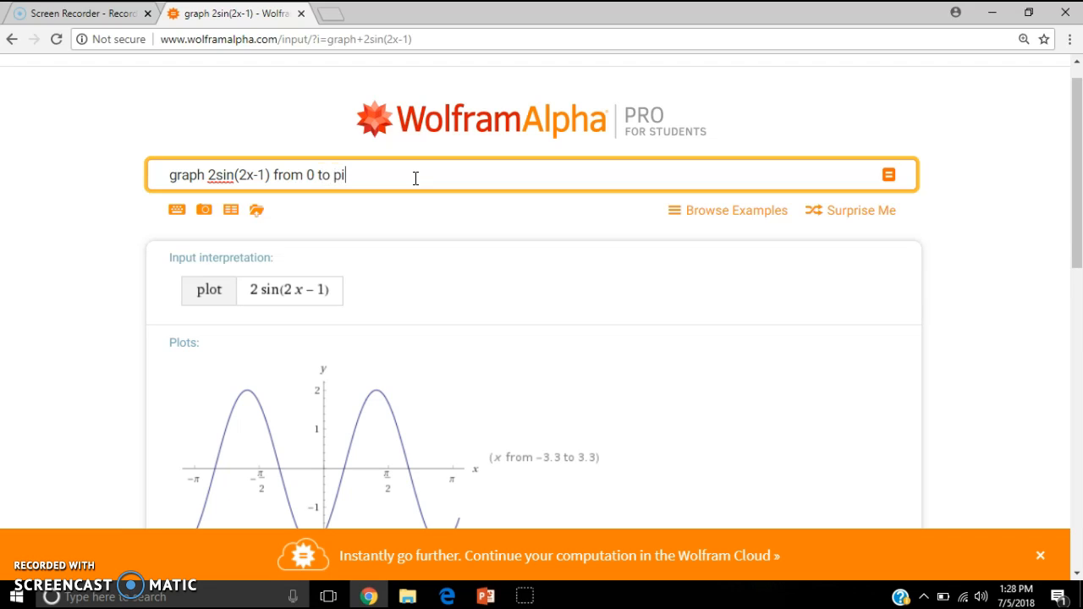
{"action": "type", "text": "pi"}
{"action": "key", "text": "Return"}
{"action": "left_click", "coordinate": [973, 359]}
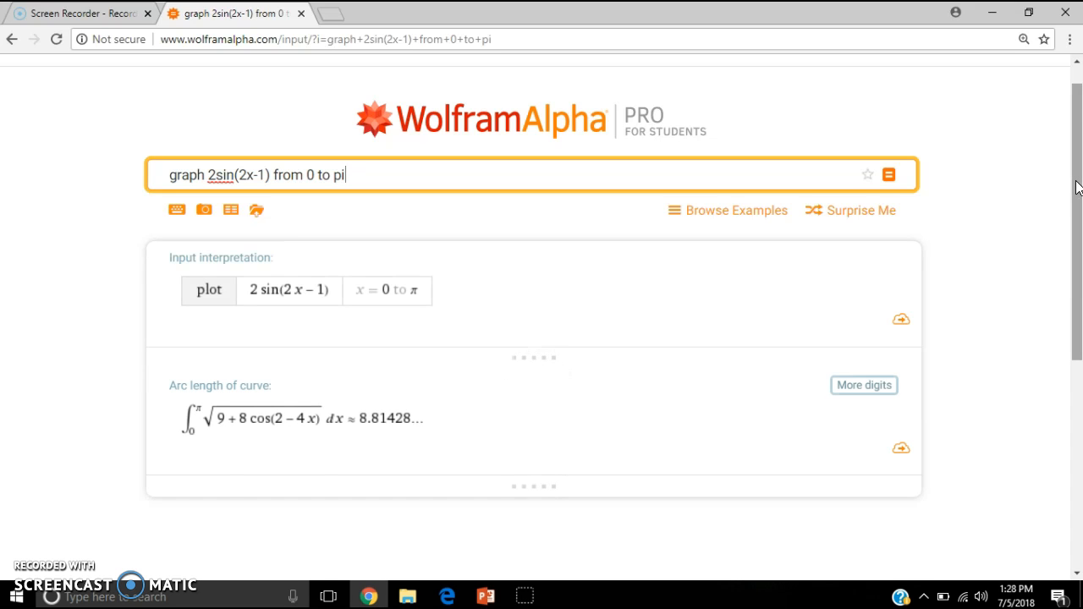
{"action": "scroll", "coordinate": [1077, 188], "scroll_direction": "down", "scroll_amount": 2}
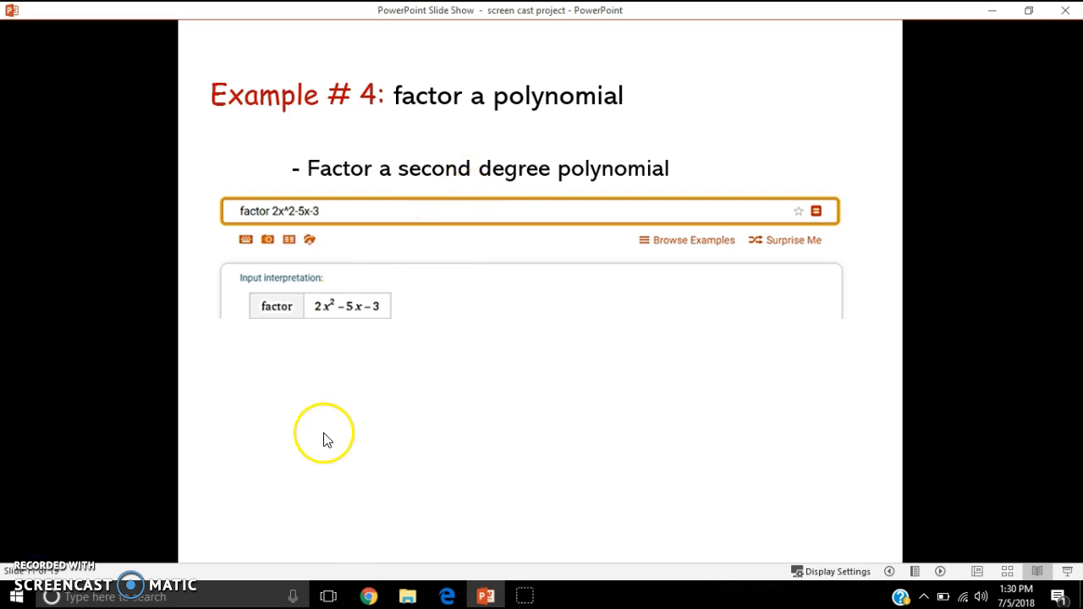
- Switch to the browser and run the query "factor 2x^2-5x-3" to factor the second-degree polynomial
{"action": "left_click", "coordinate": [370, 596]}
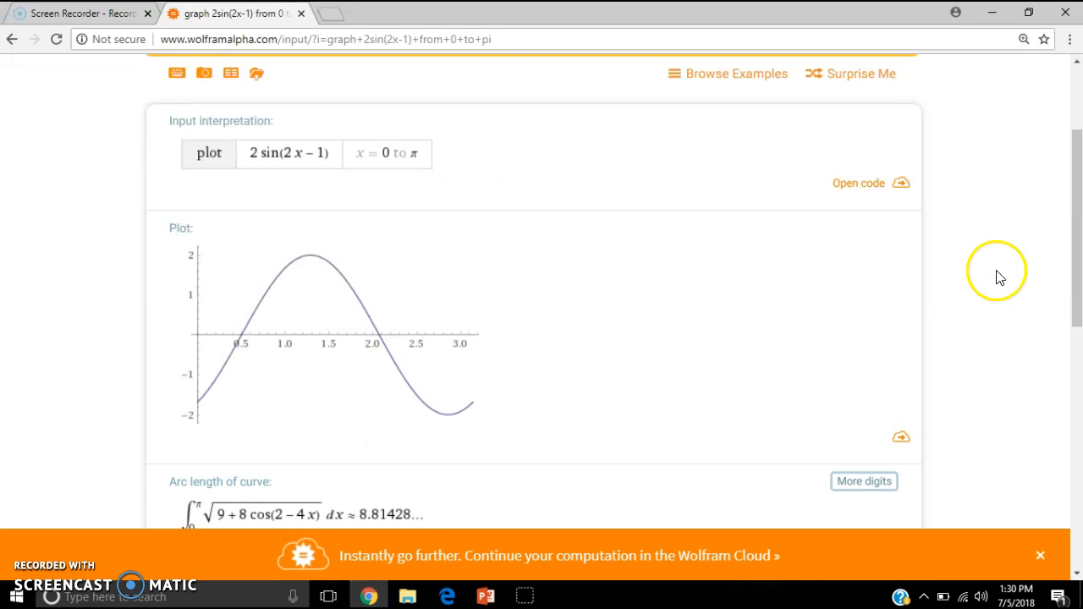
{"action": "left_click_drag", "start_coordinate": [1076, 251], "coordinate": [1067, 125]}
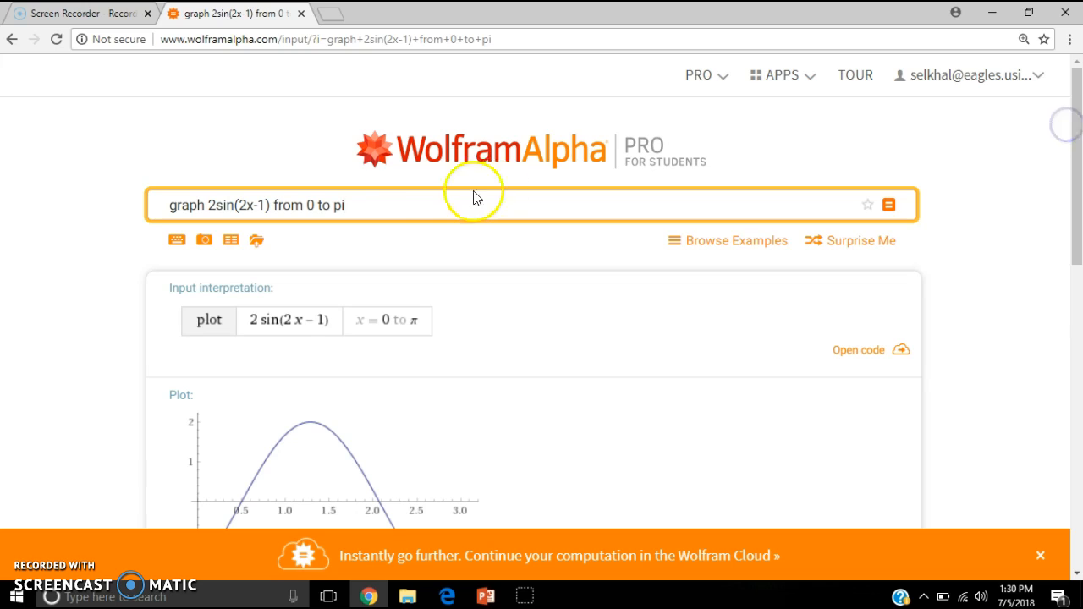
{"action": "left_click_drag", "start_coordinate": [393, 205], "coordinate": [34, 246]}
{"action": "type", "text": "fa"}
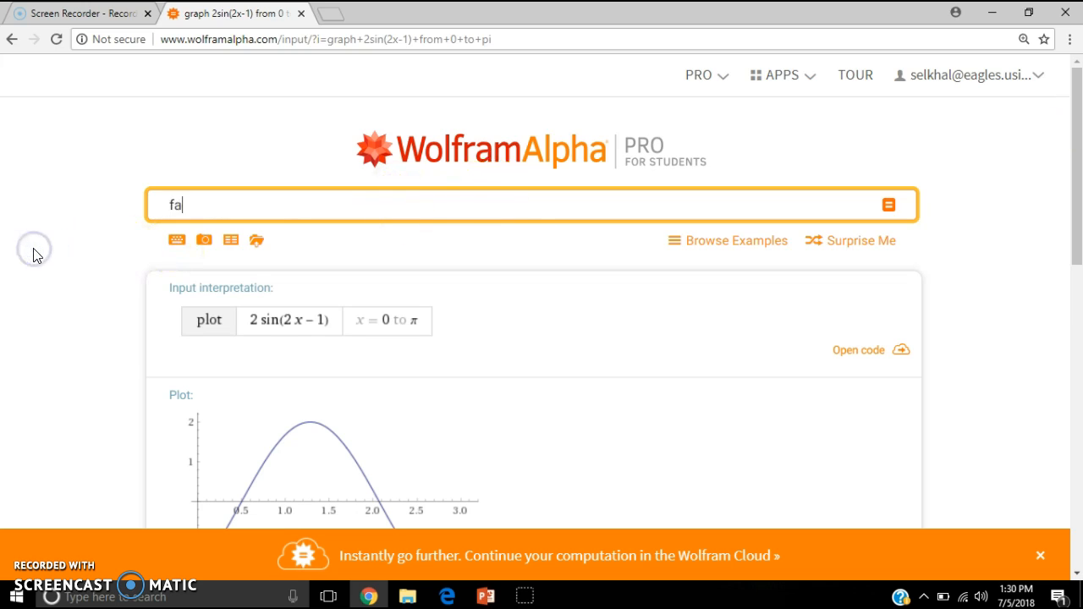
{"action": "type", "text": "ctor 2x^"}
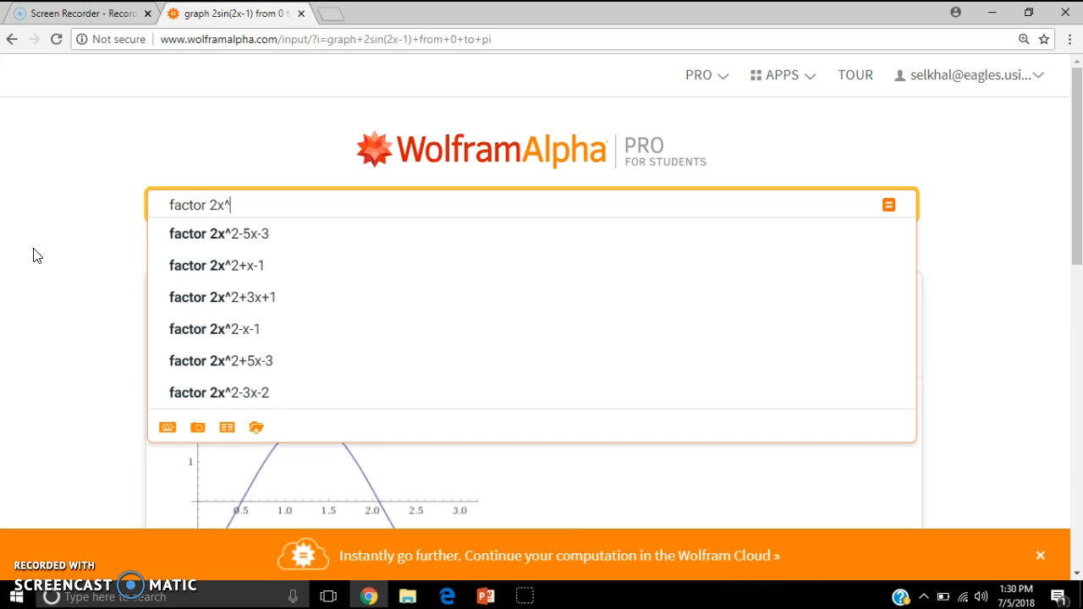
{"action": "type", "text": "2-5x"}
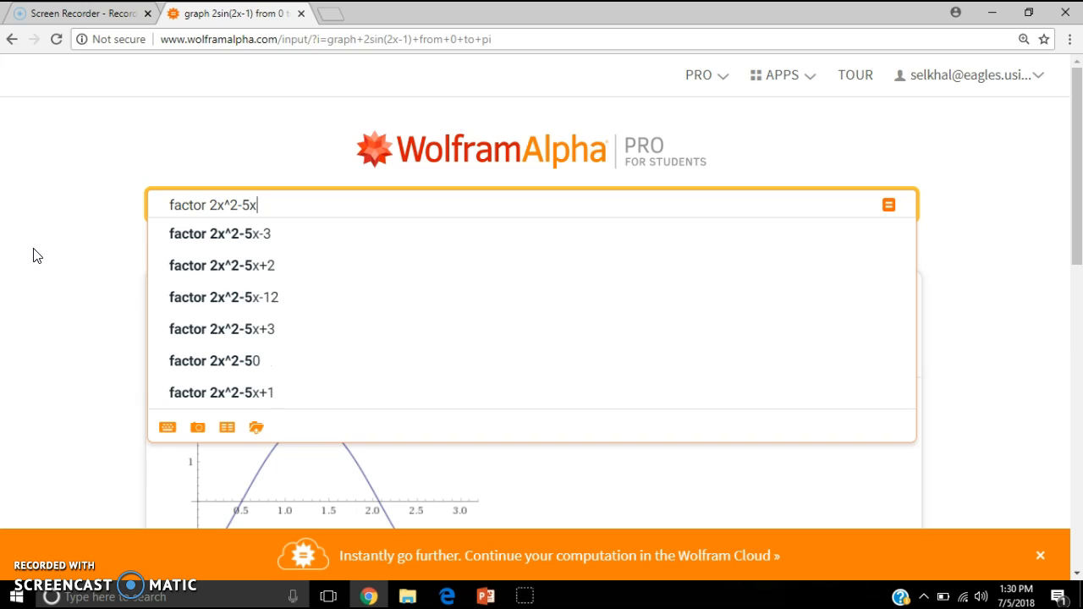
{"action": "type", "text": "-3"}
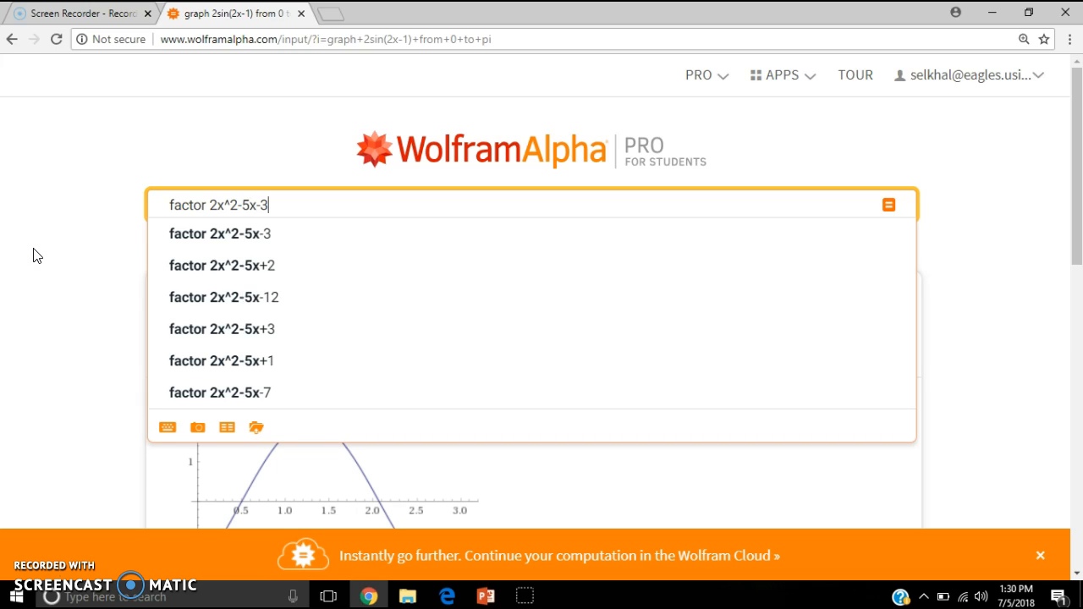
{"action": "key", "text": "Return"}
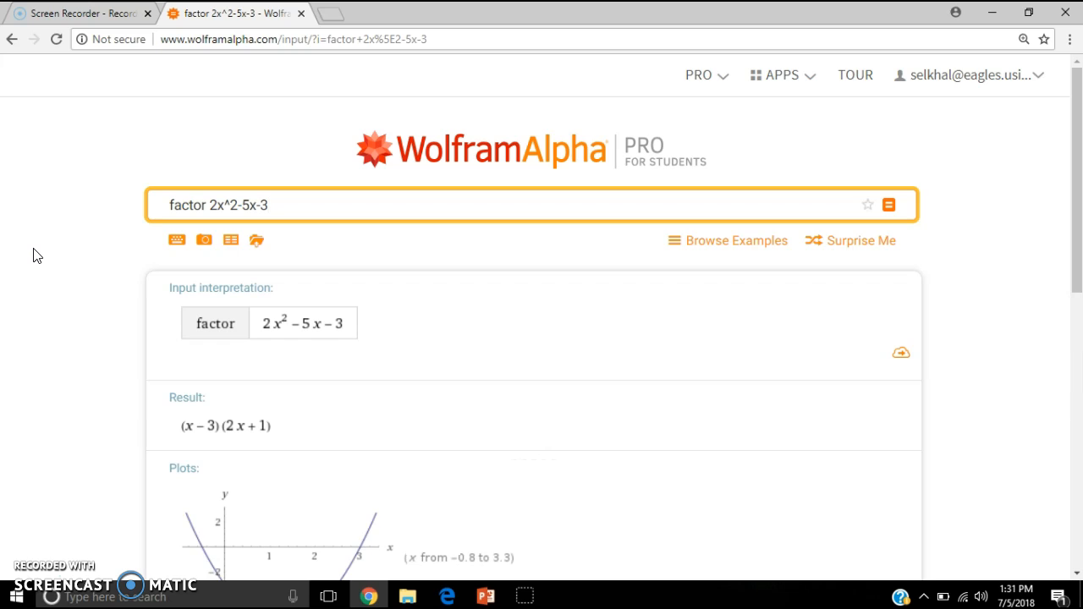
- Open the step-by-step solution of the factoring result and reveal its next two parts
{"action": "left_click_drag", "start_coordinate": [1077, 208], "coordinate": [1077, 252]}
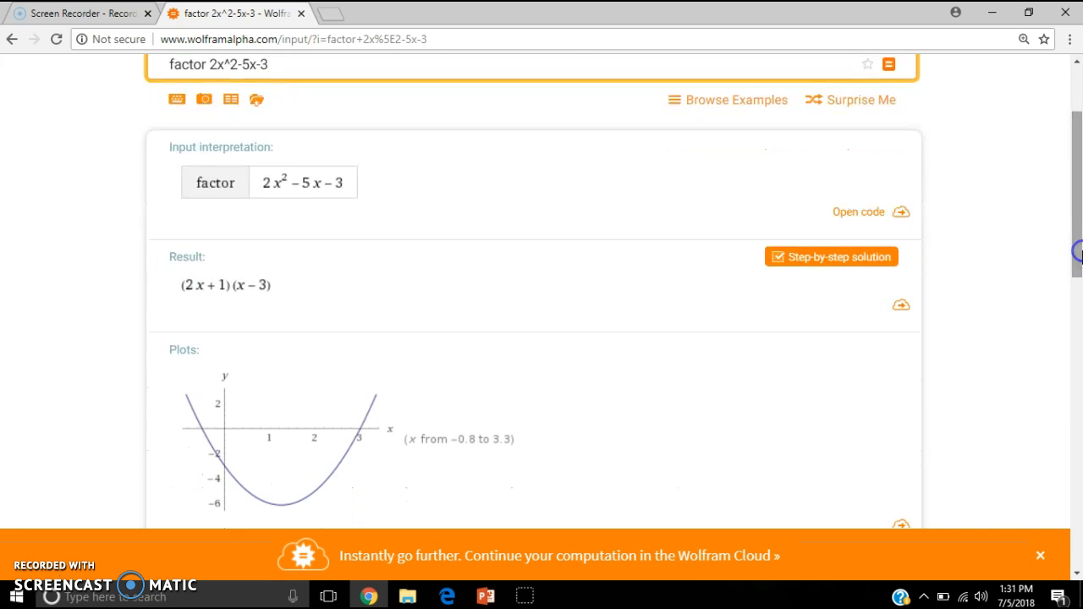
{"action": "left_click", "coordinate": [838, 262]}
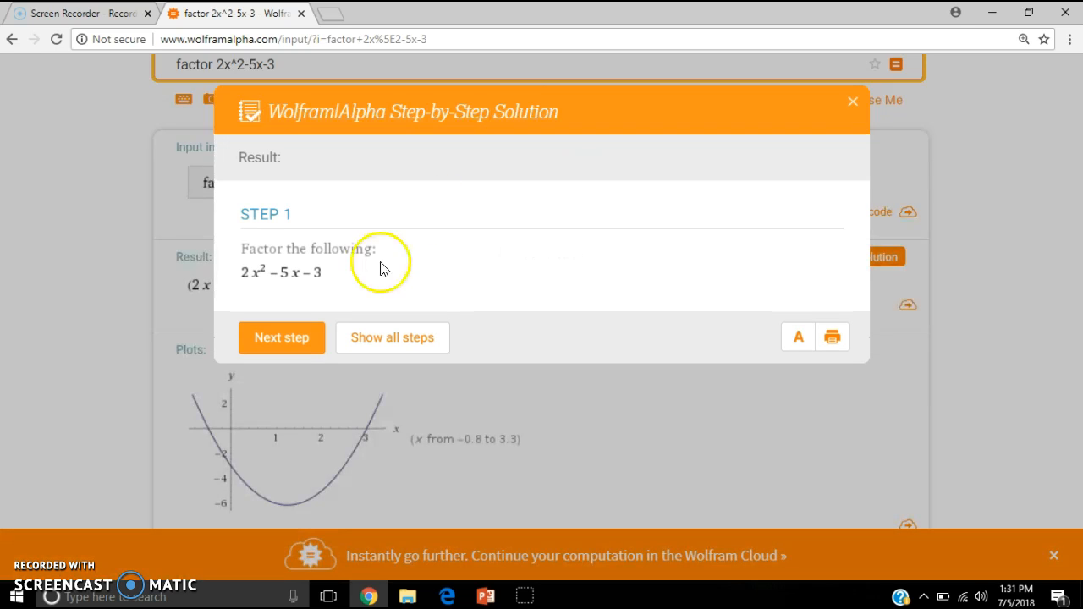
{"action": "left_click", "coordinate": [282, 338]}
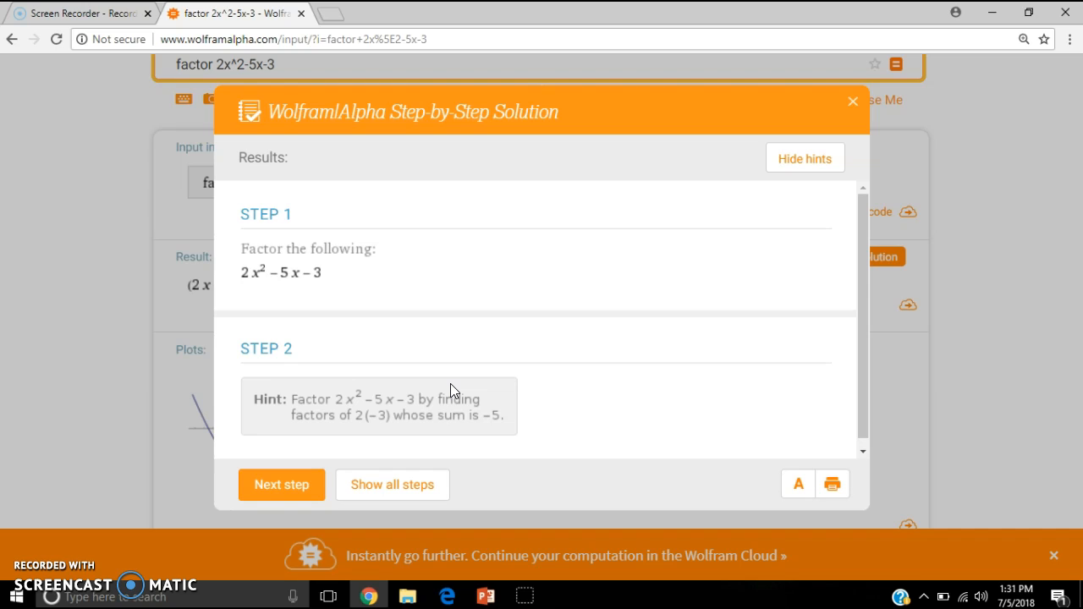
{"action": "left_click", "coordinate": [283, 488]}
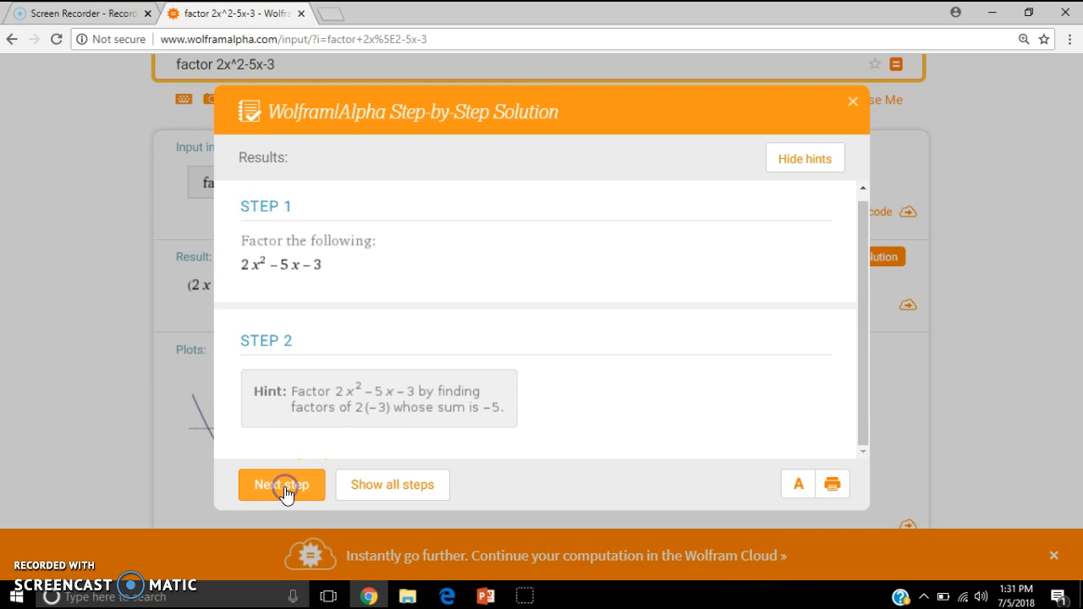
{"action": "left_click_drag", "start_coordinate": [866, 327], "coordinate": [869, 416]}
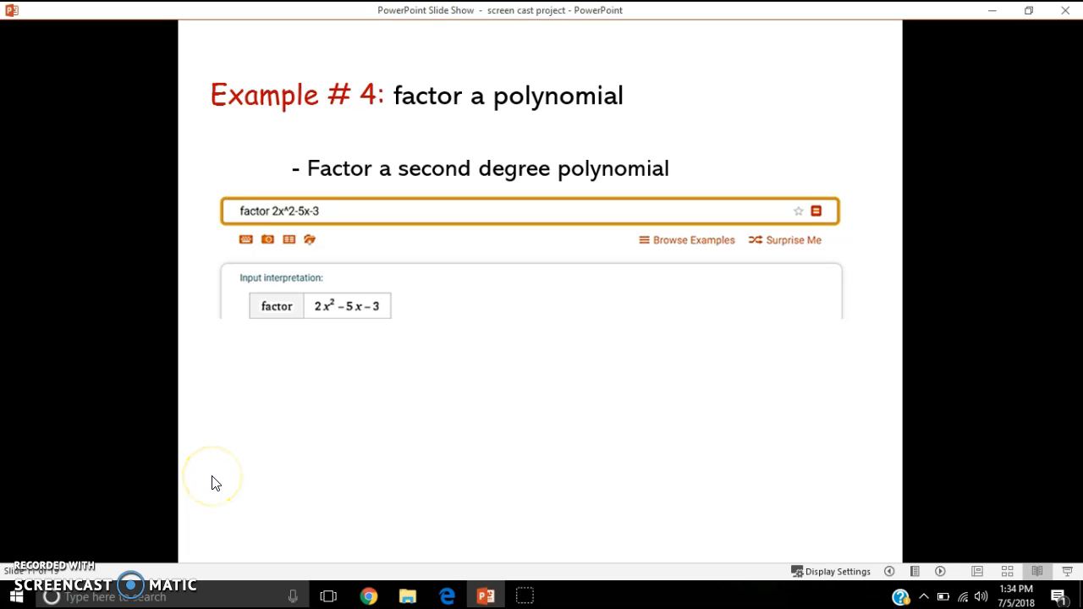
- Advance the slide show to Example # 5 and run the query "compute the cubic root of 125 x^3" in the browser
{"action": "left_click", "coordinate": [211, 483]}
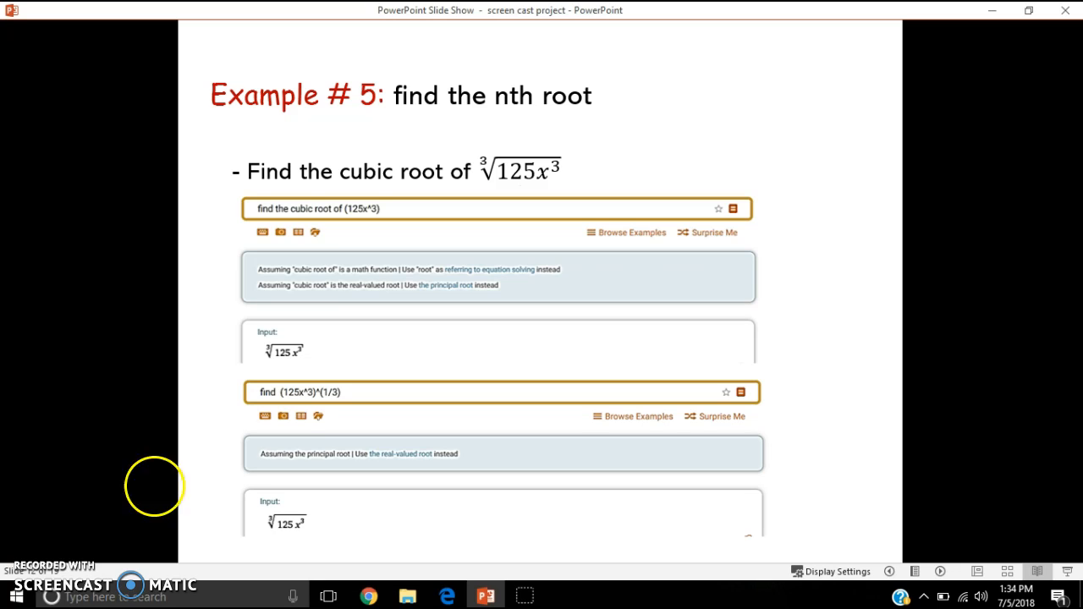
{"action": "left_click", "coordinate": [369, 596]}
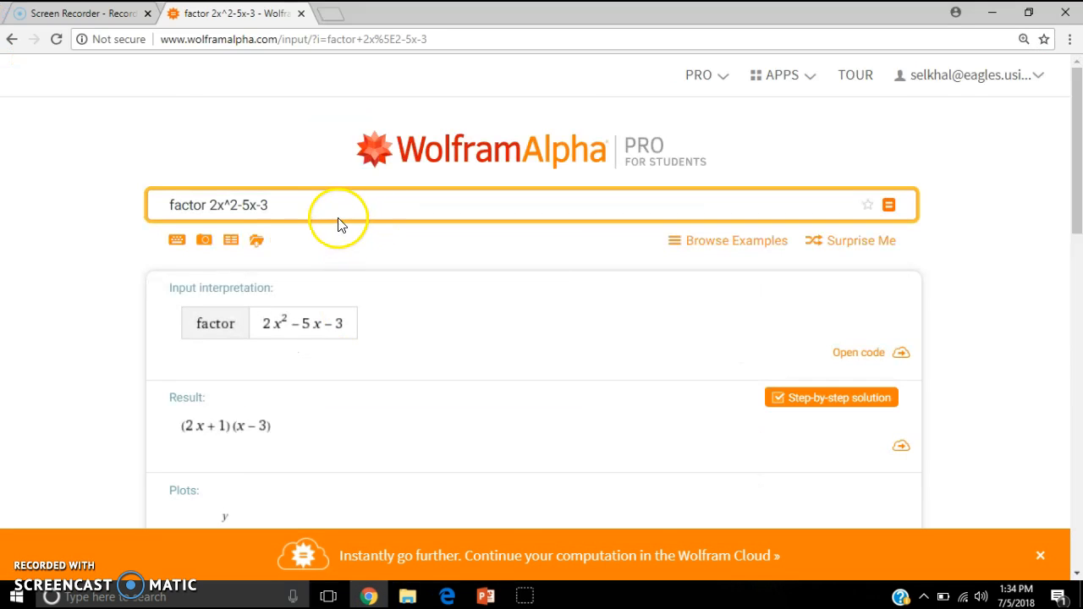
{"action": "left_click_drag", "start_coordinate": [314, 206], "coordinate": [31, 220]}
{"action": "type", "text": "com"}
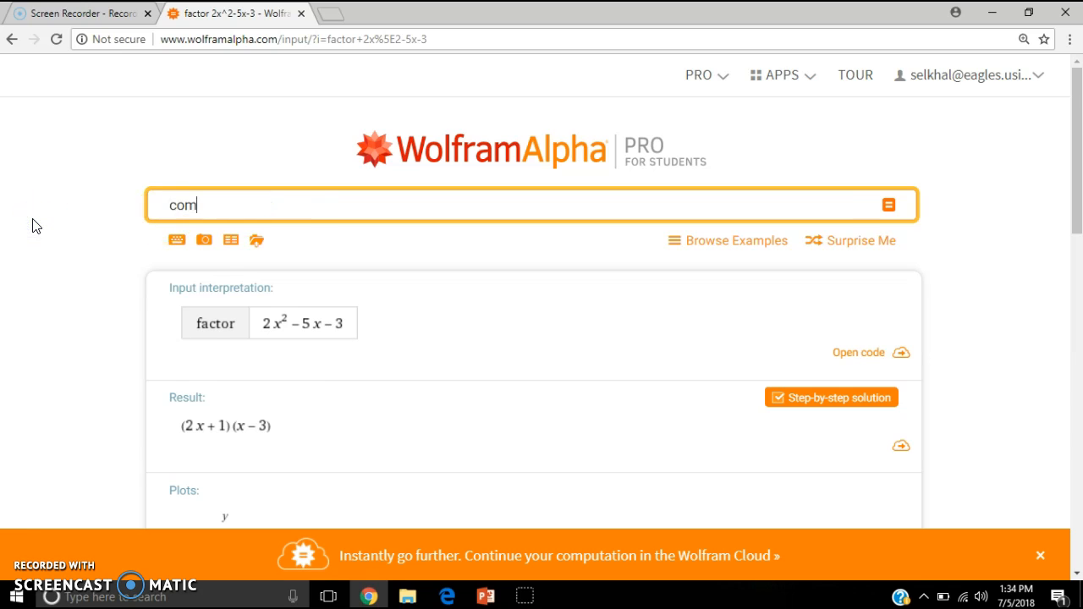
{"action": "type", "text": "pute "}
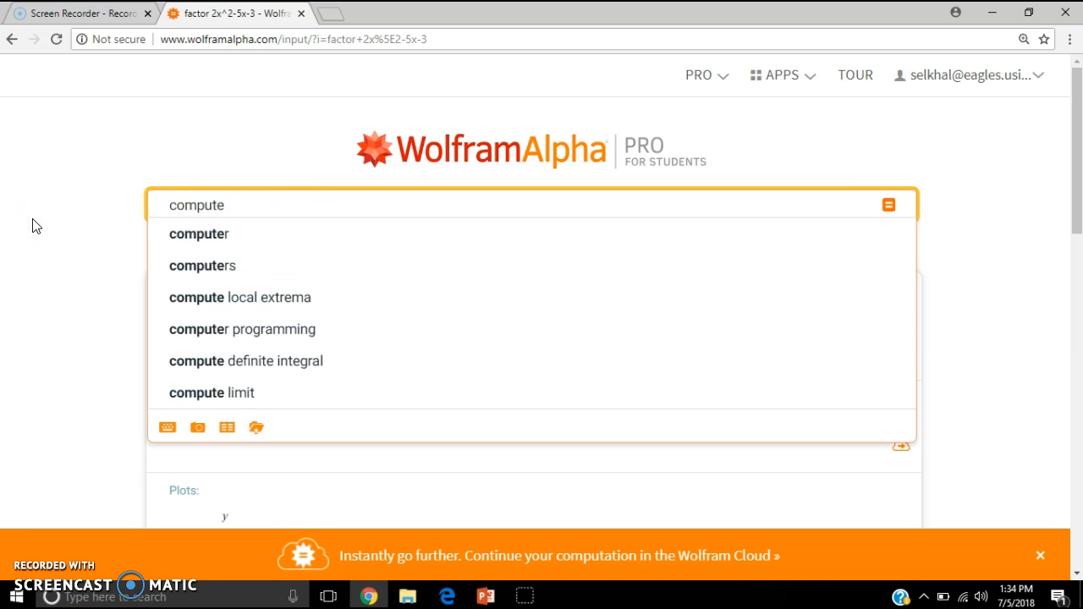
{"action": "type", "text": "the cubic root"}
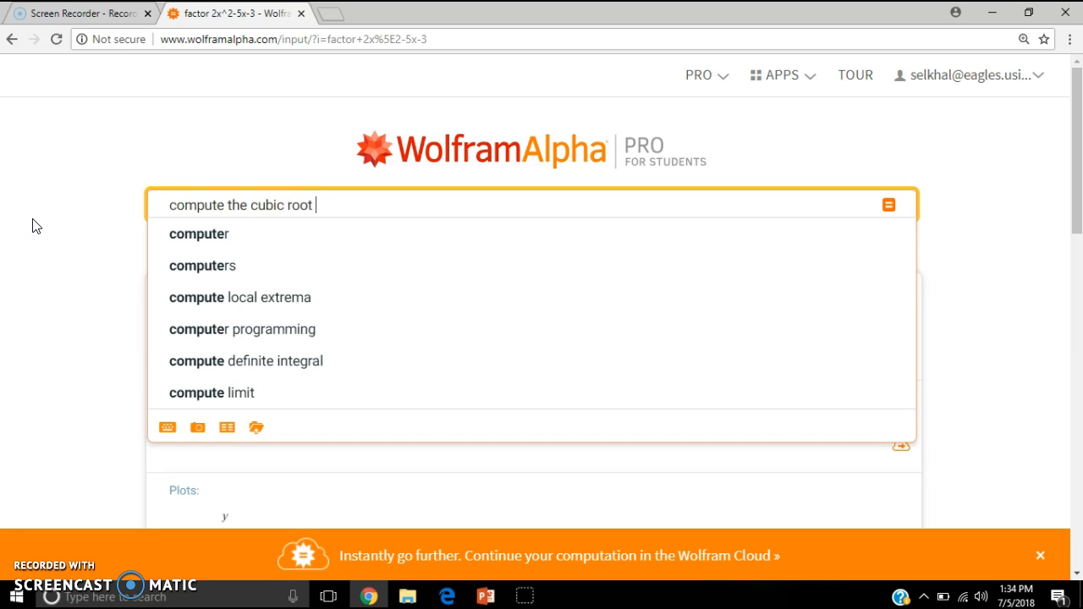
{"action": "type", "text": " of 125 x^3"}
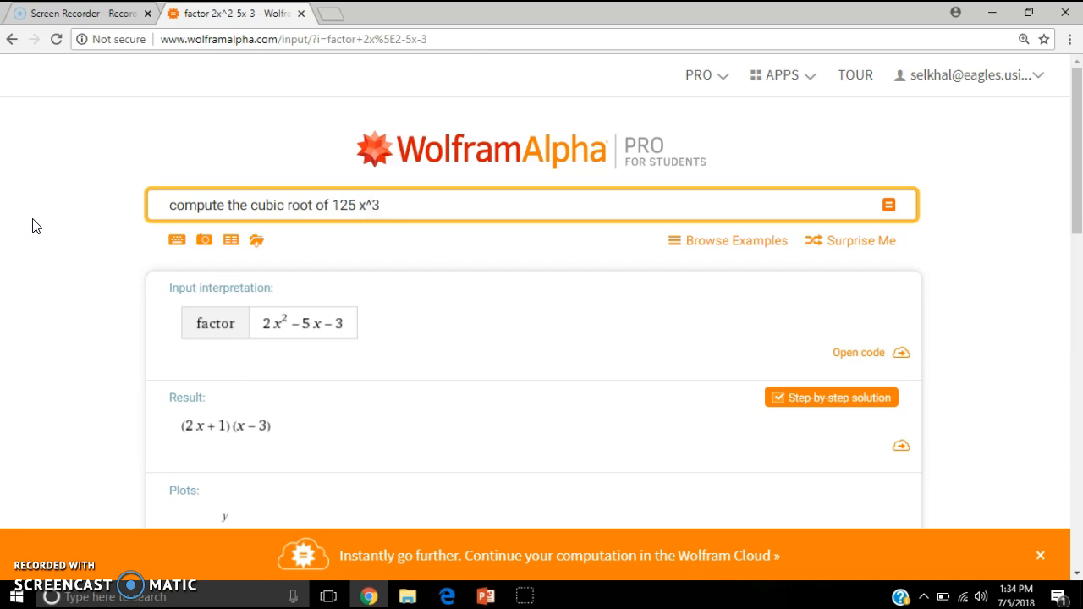
{"action": "key", "text": "Return"}
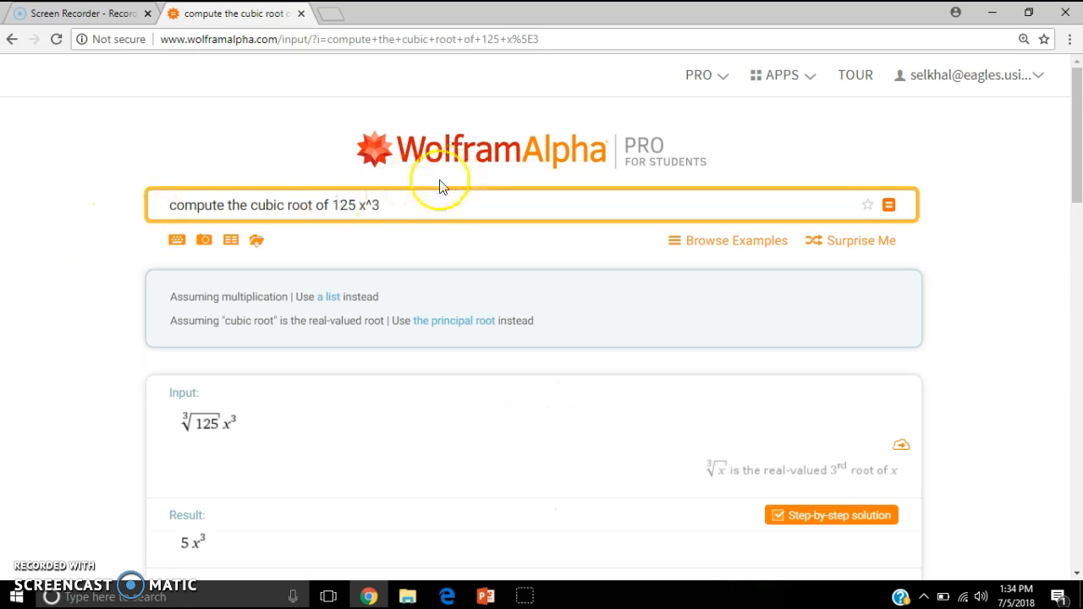
- Enclose 125 x^3 in parentheses and rerun the query as "compute the cubic root of (125 x^3)"
{"action": "left_click", "coordinate": [335, 208]}
{"action": "type", "text": "("}
{"action": "left_click", "coordinate": [391, 201]}
{"action": "type", "text": ")"}
{"action": "key", "text": "Return"}
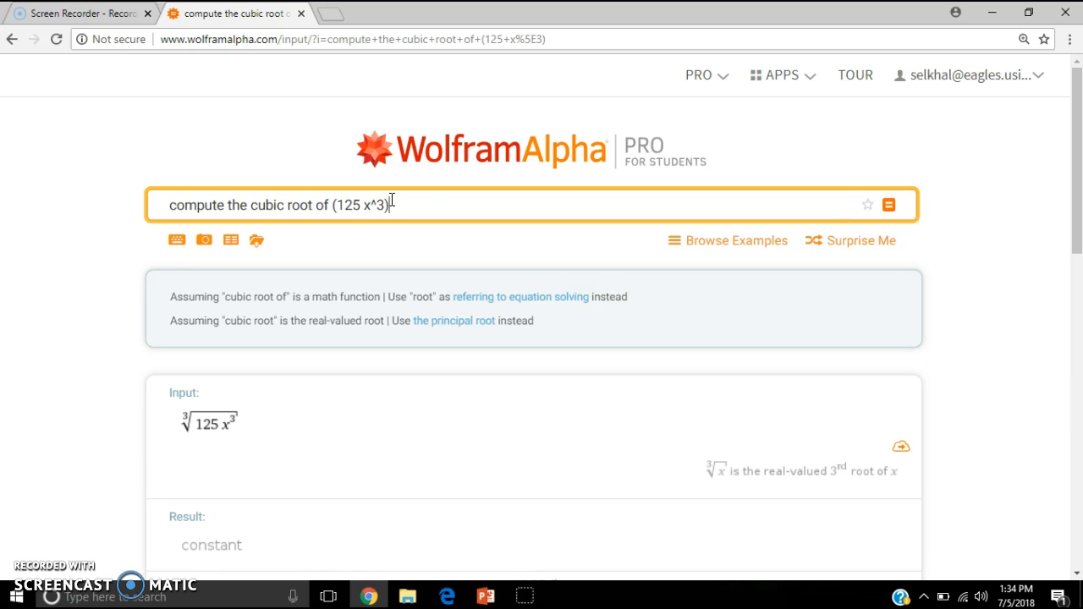
- Rewrite the cubic root as a fractional exponent and run the query "compute (125x^3)^(1/3)"
{"action": "left_click_drag", "start_coordinate": [415, 206], "coordinate": [234, 219]}
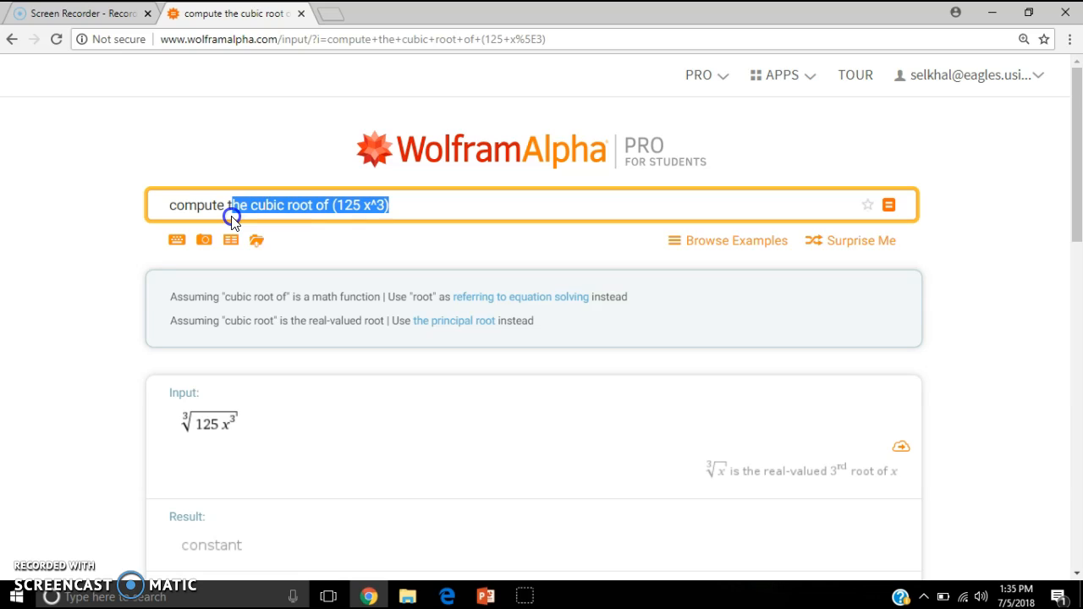
{"action": "key", "text": "BackSpace"}
{"action": "key", "text": "BackSpace"}
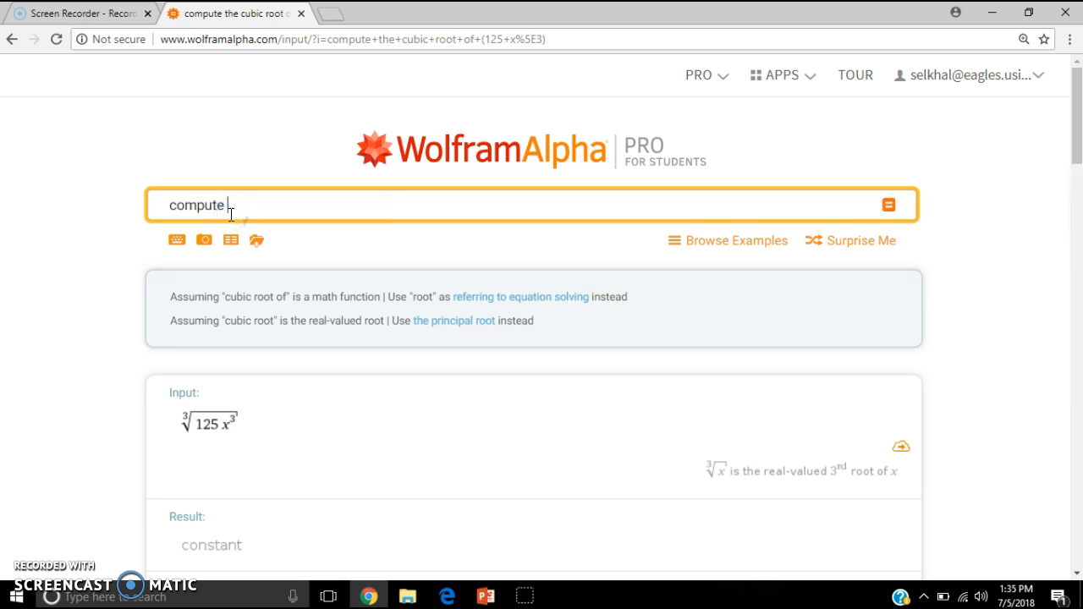
{"action": "type", "text": "0"}
{"action": "key", "text": "BackSpace"}
{"action": "type", "text": "(1"}
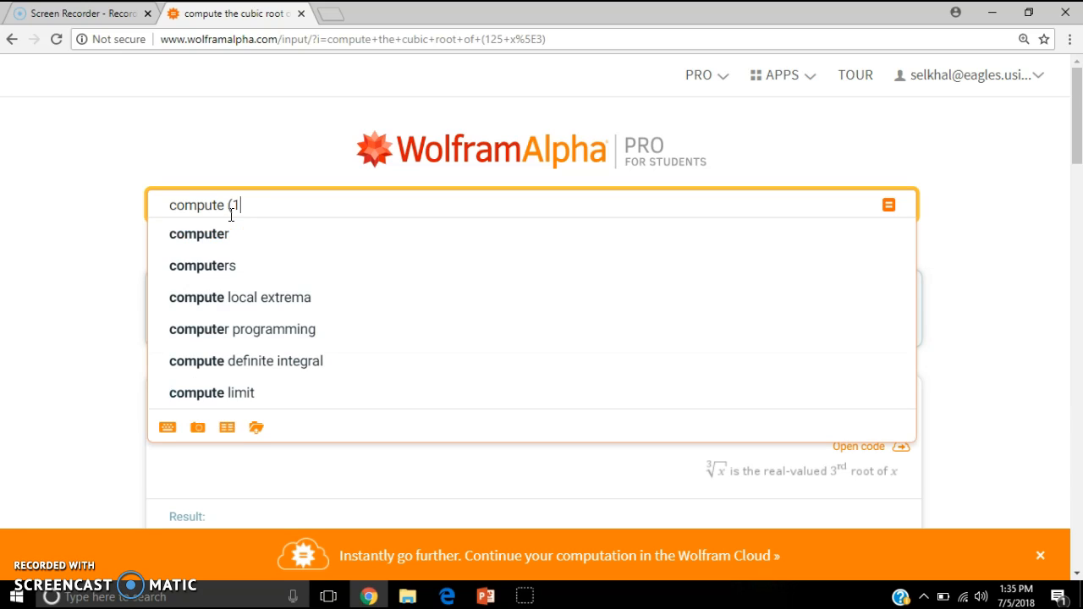
{"action": "type", "text": "25x^3)"}
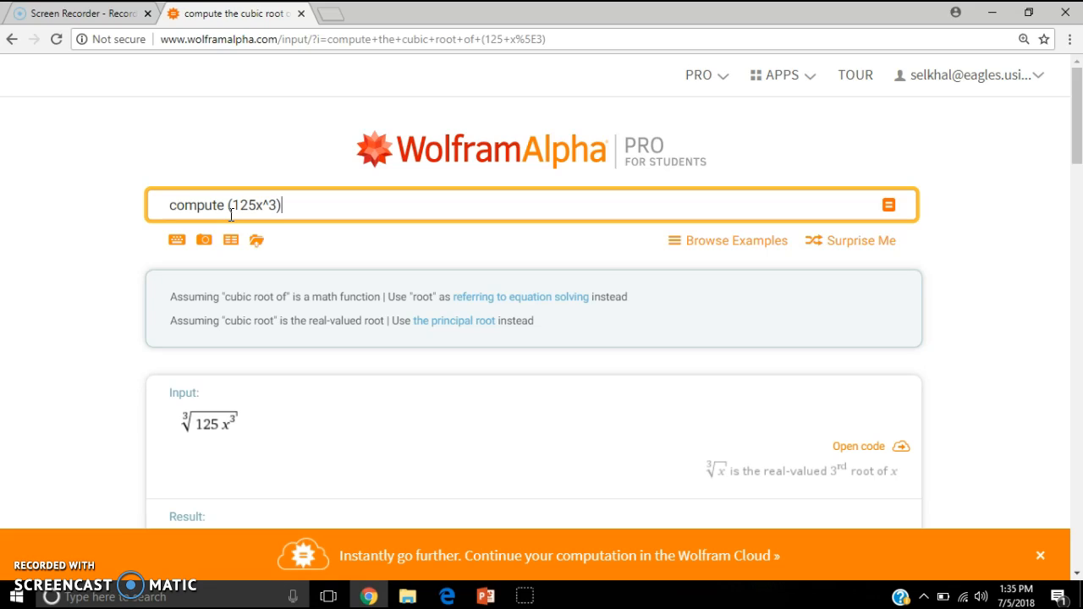
{"action": "type", "text": "^(1/3)"}
{"action": "key", "text": "Return"}
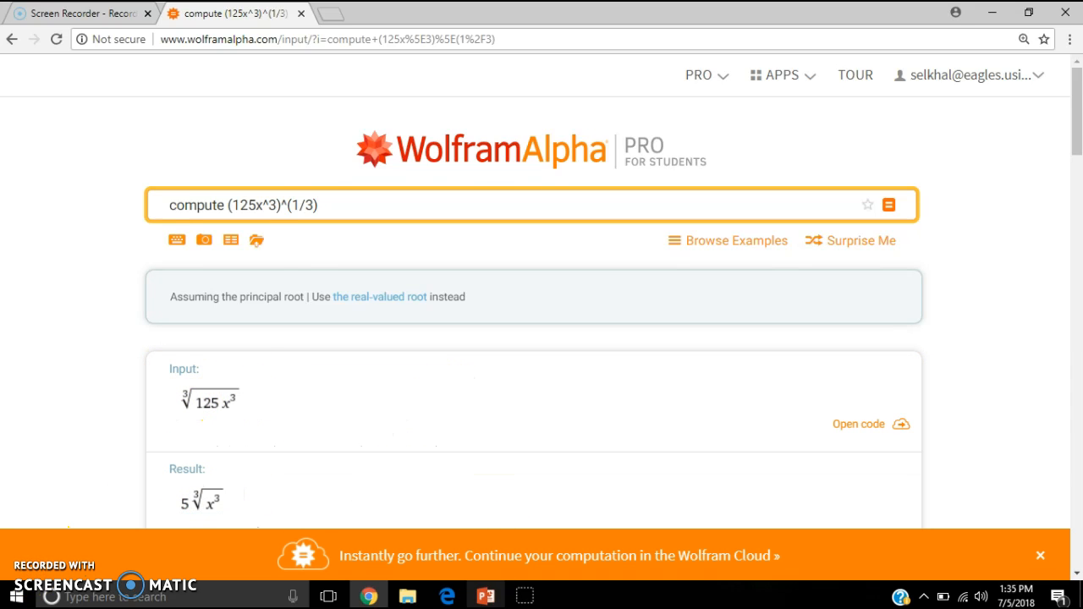
- Switch to the PowerPoint slide show, advance it to Example # 6 about the word problem, and return to the browser
{"action": "left_click", "coordinate": [485, 597]}
{"action": "left_click", "coordinate": [588, 339]}
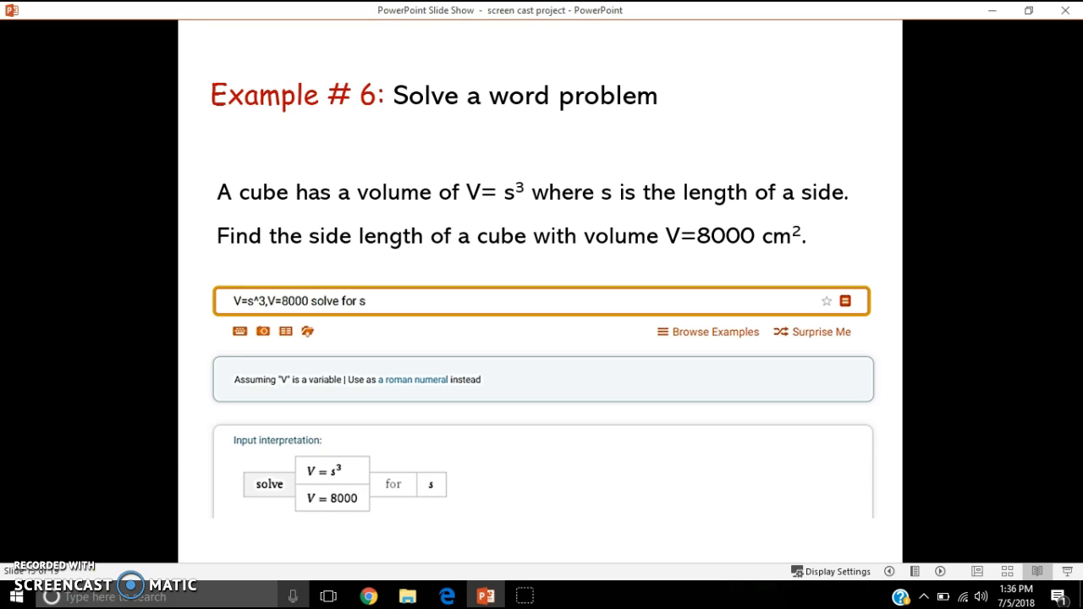
{"action": "left_click", "coordinate": [369, 596]}
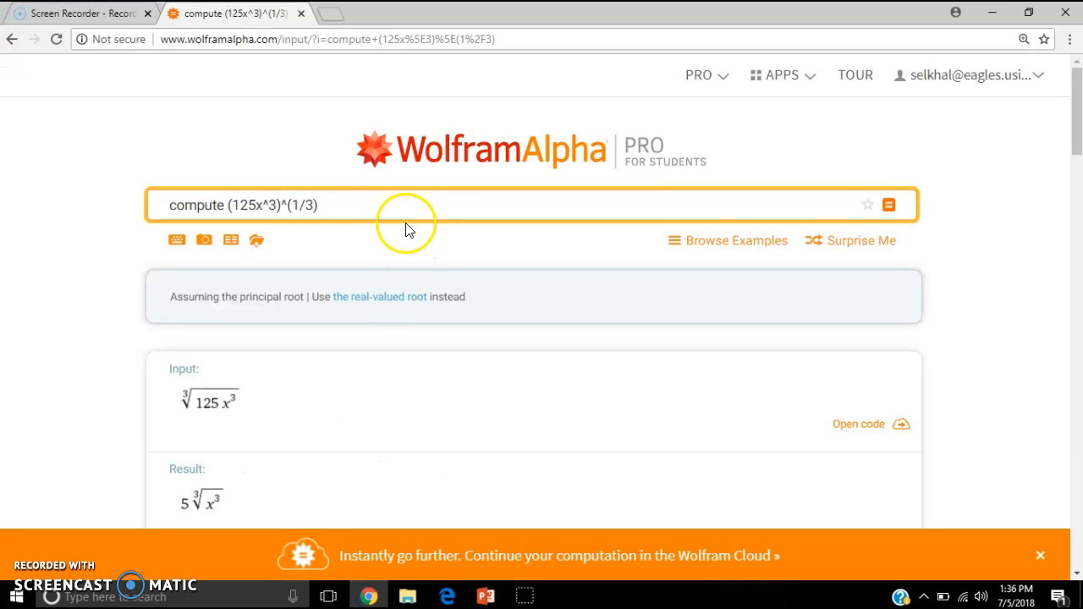
- Replace the query with "V=s^3, V=8000 solve for s", run it and view the results
{"action": "left_click_drag", "start_coordinate": [369, 206], "coordinate": [96, 213]}
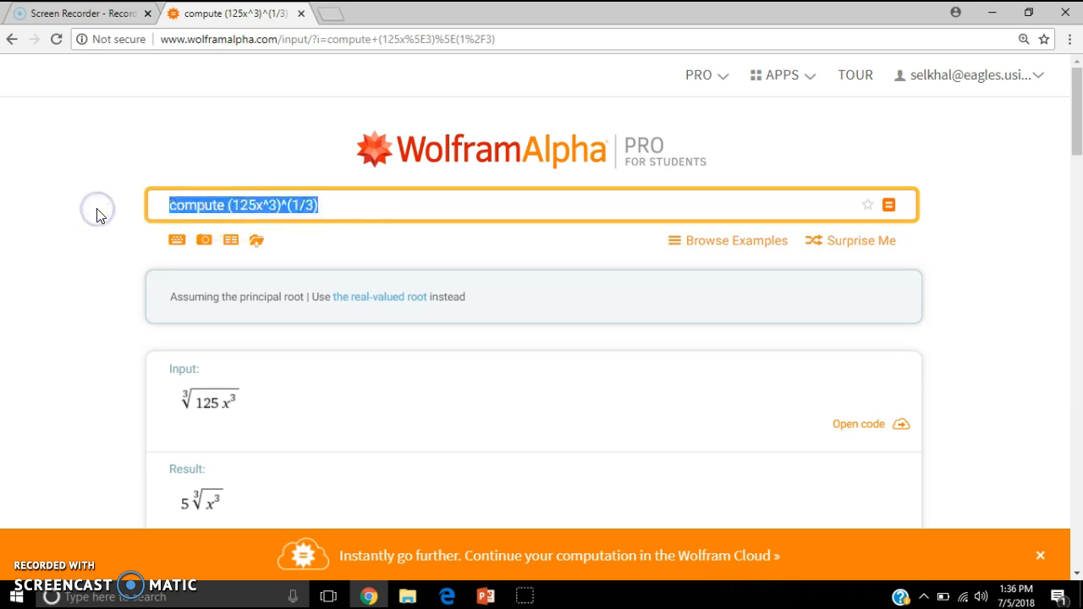
{"action": "type", "text": "V"}
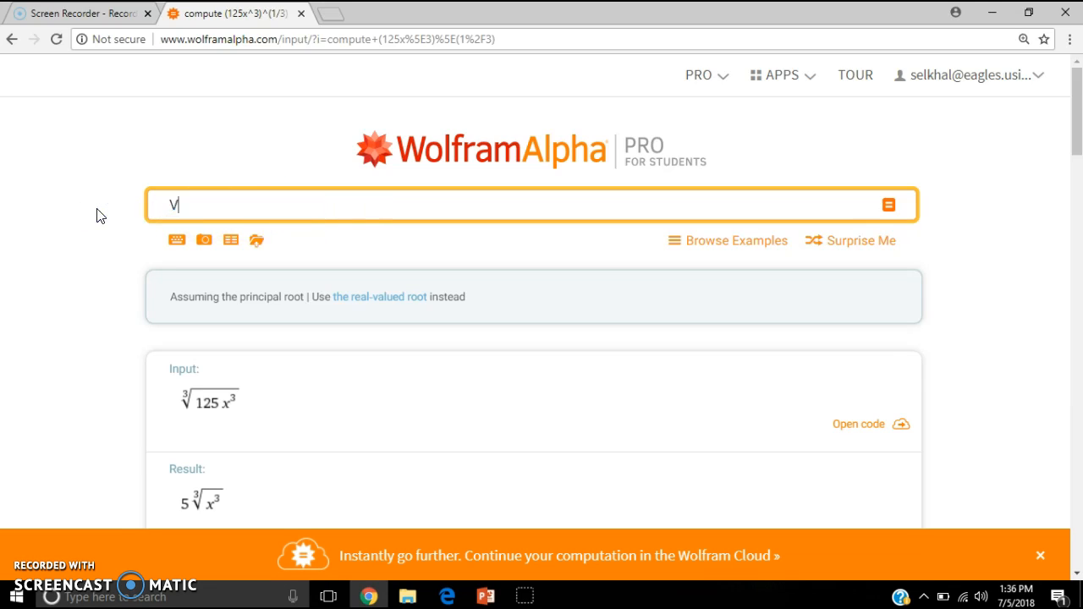
{"action": "type", "text": "=s^"}
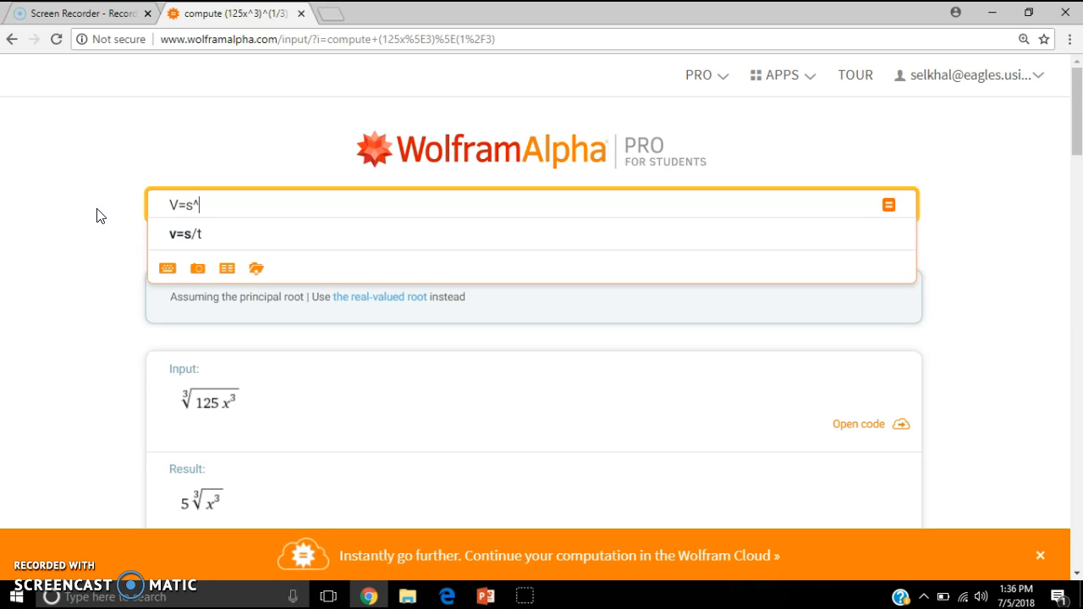
{"action": "type", "text": "3, "}
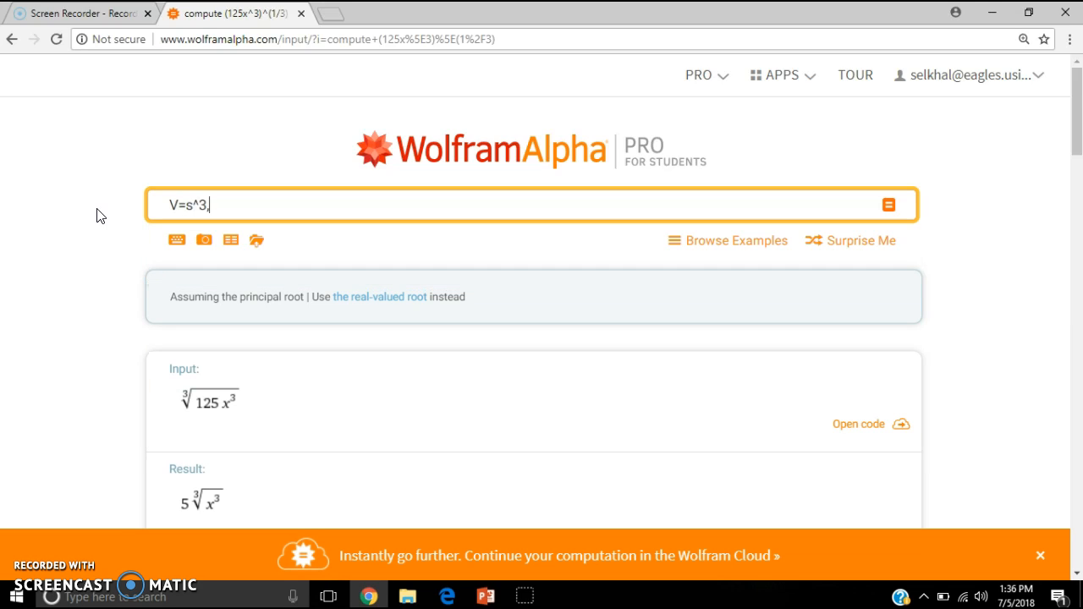
{"action": "type", "text": "V=8000 solve for s"}
{"action": "key", "text": "Return"}
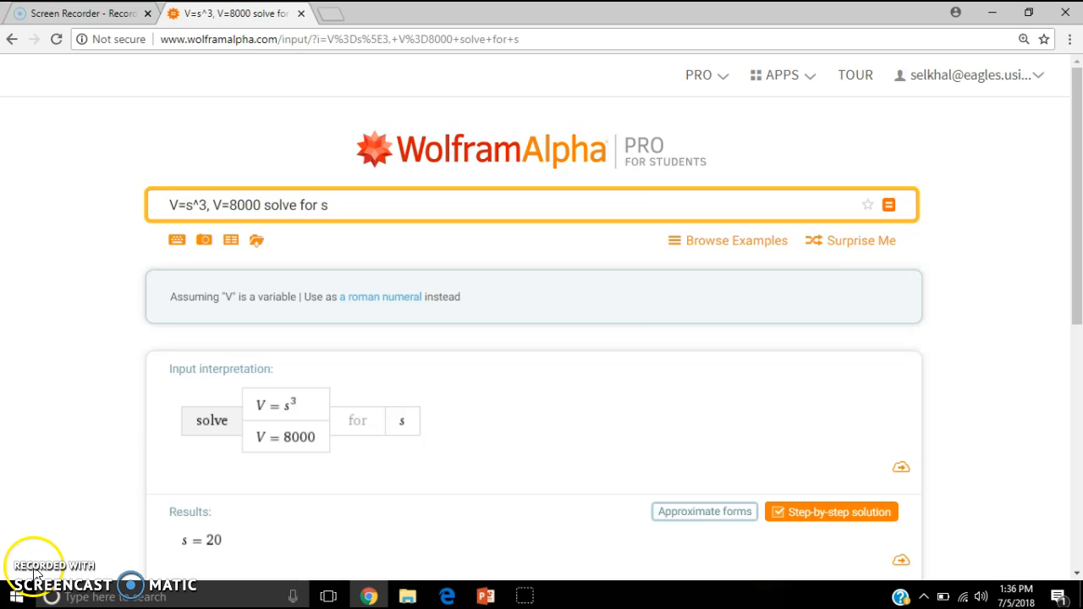
{"action": "scroll", "coordinate": [24, 554], "scroll_direction": "down", "scroll_amount": 2}
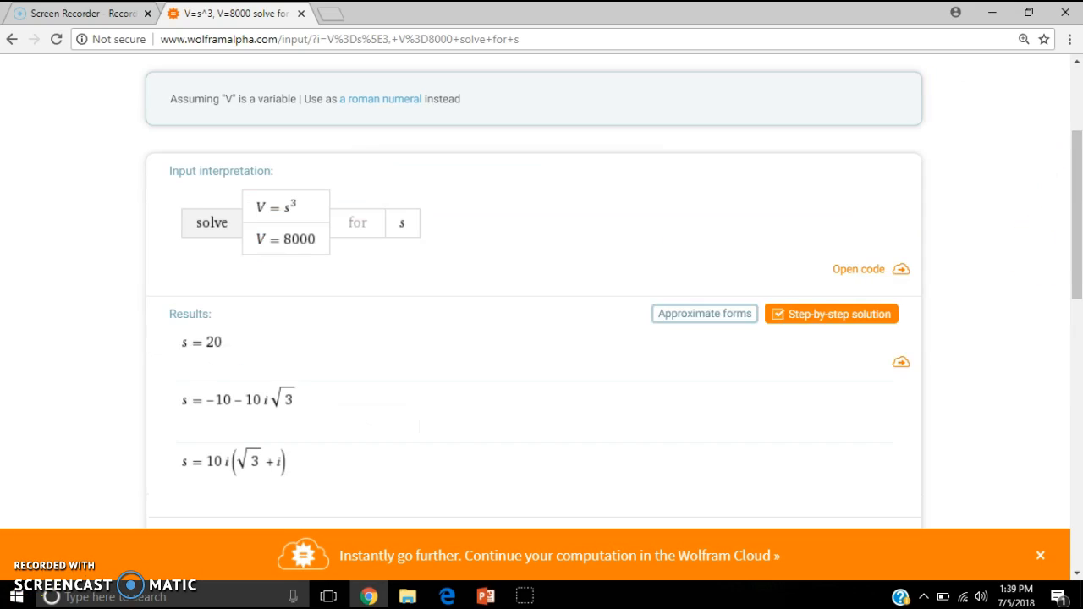
{"action": "scroll", "coordinate": [322, 203], "scroll_direction": "down", "scroll_amount": 1}
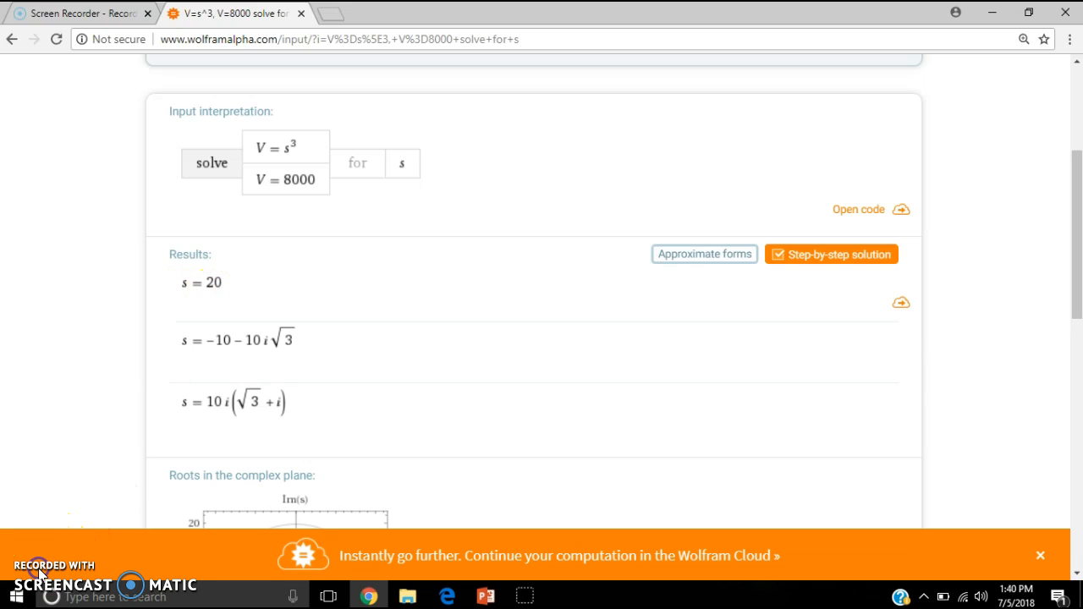
{"action": "mouse_move", "coordinate": [474, 480]}
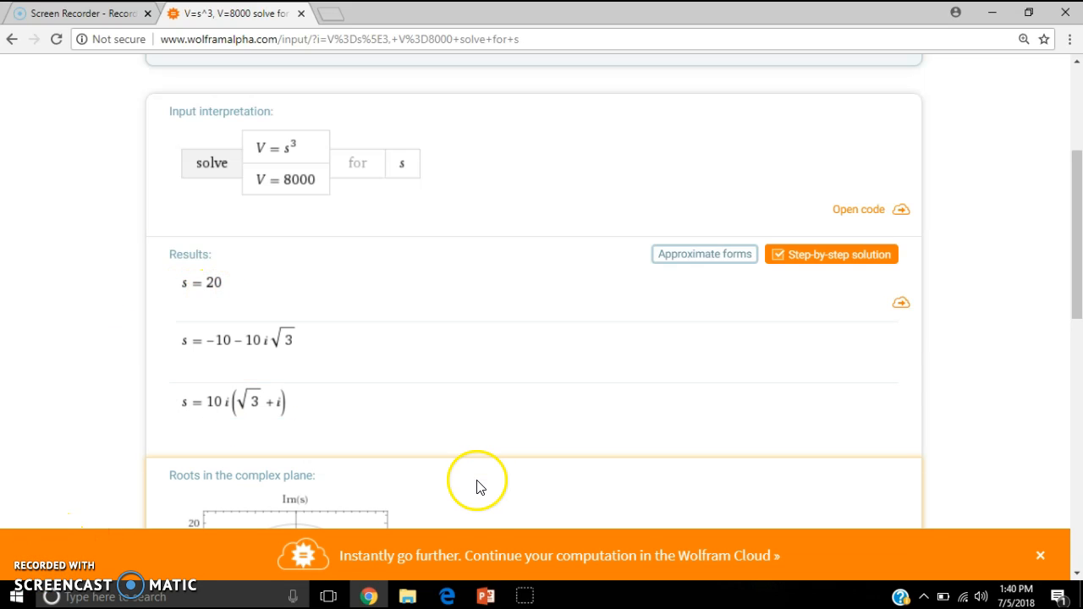
- Advance the PowerPoint slide show to Example # 7 on matrix operations and return to the browser
{"action": "left_click", "coordinate": [485, 596]}
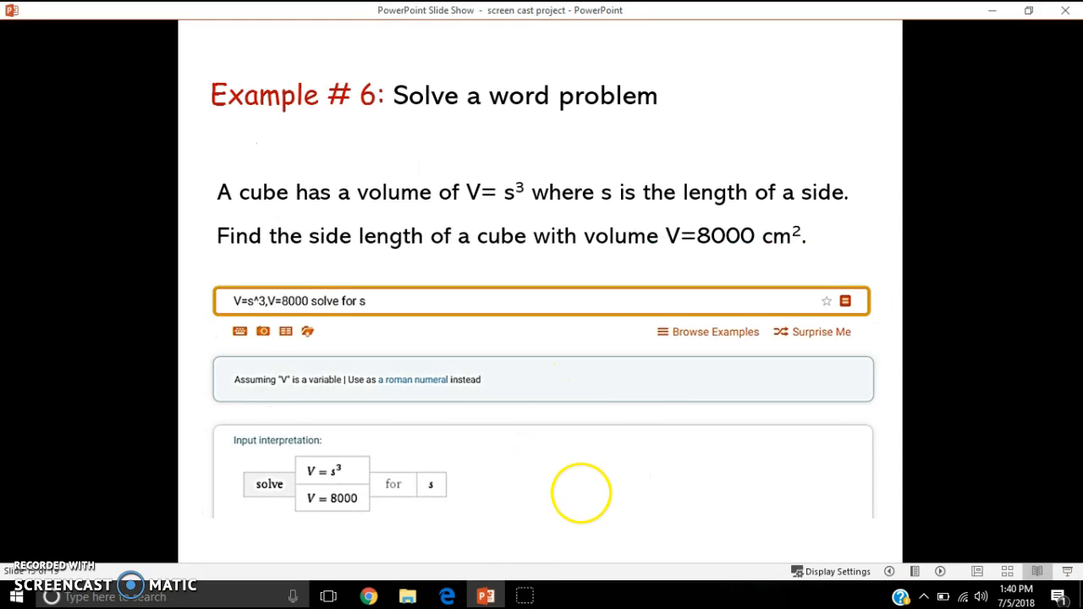
{"action": "left_click", "coordinate": [580, 493]}
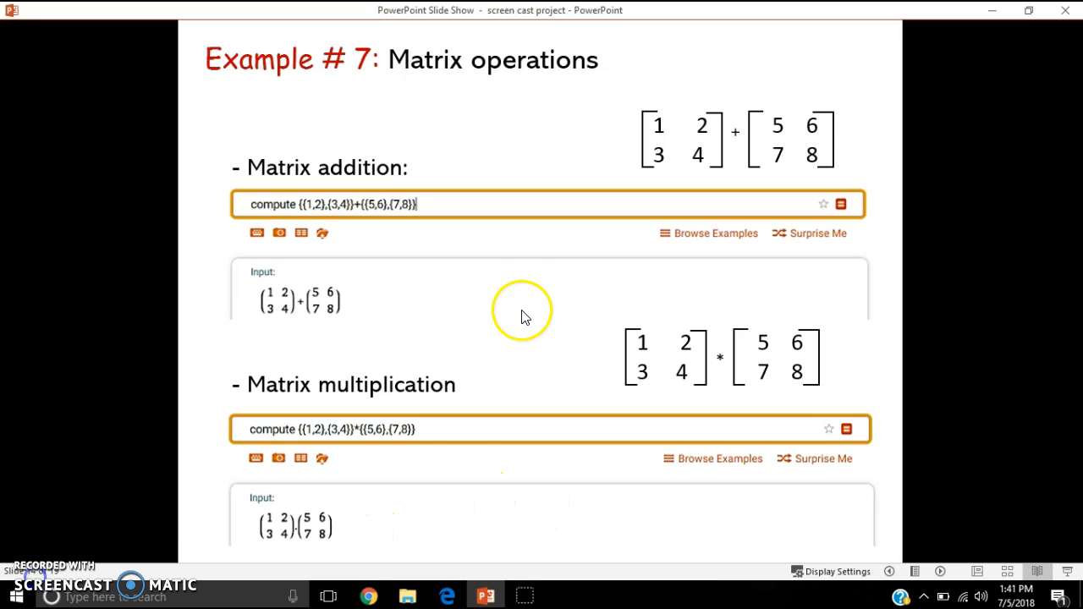
{"action": "left_click", "coordinate": [369, 596]}
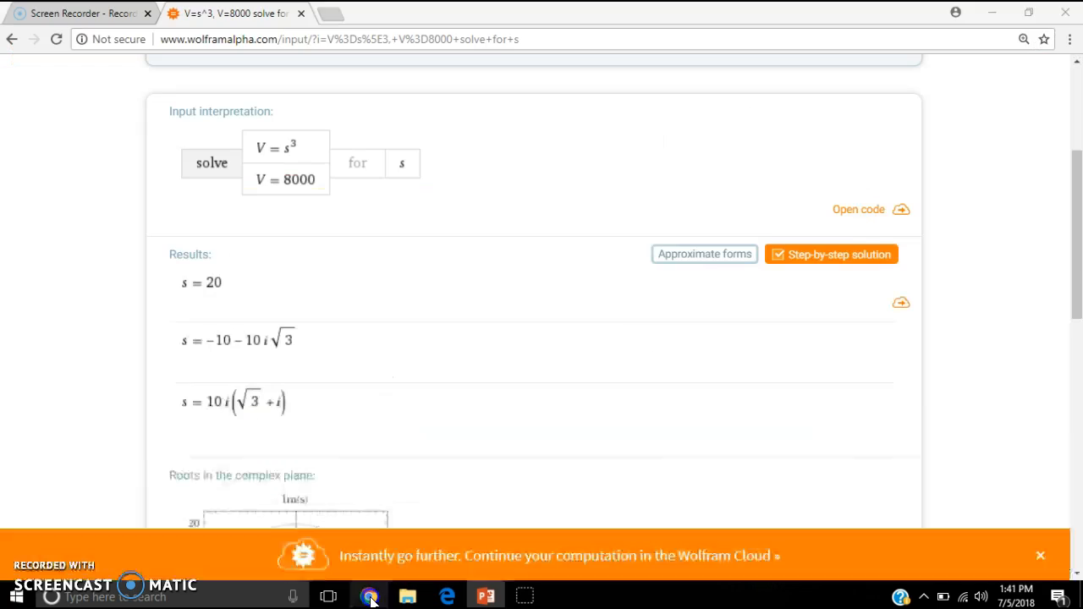
- Replace the query with the matrix addition {{1,2},{3,4}}+{{5,6},{7,8}} and run it
{"action": "left_click_drag", "start_coordinate": [1076, 221], "coordinate": [1071, 101]}
{"action": "left_click_drag", "start_coordinate": [355, 201], "coordinate": [107, 206]}
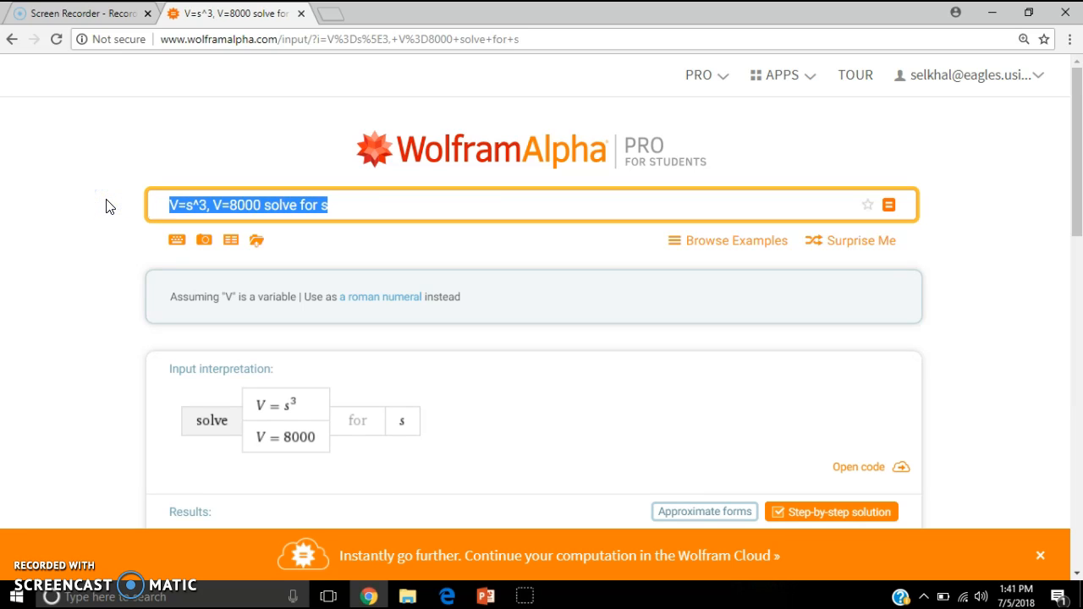
{"action": "type", "text": "{"}
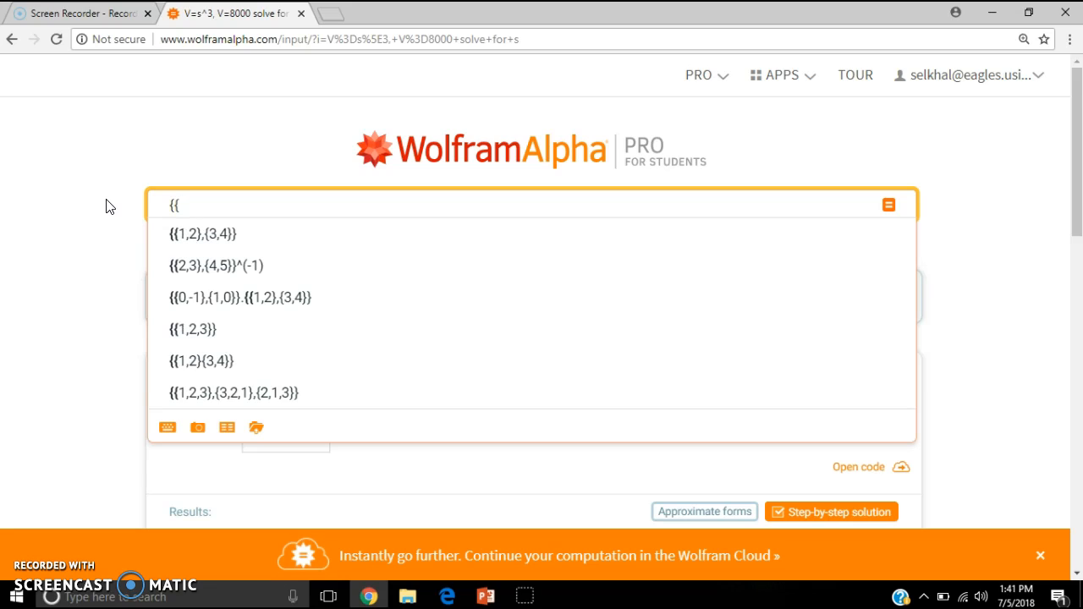
{"action": "type", "text": "(1,2},"}
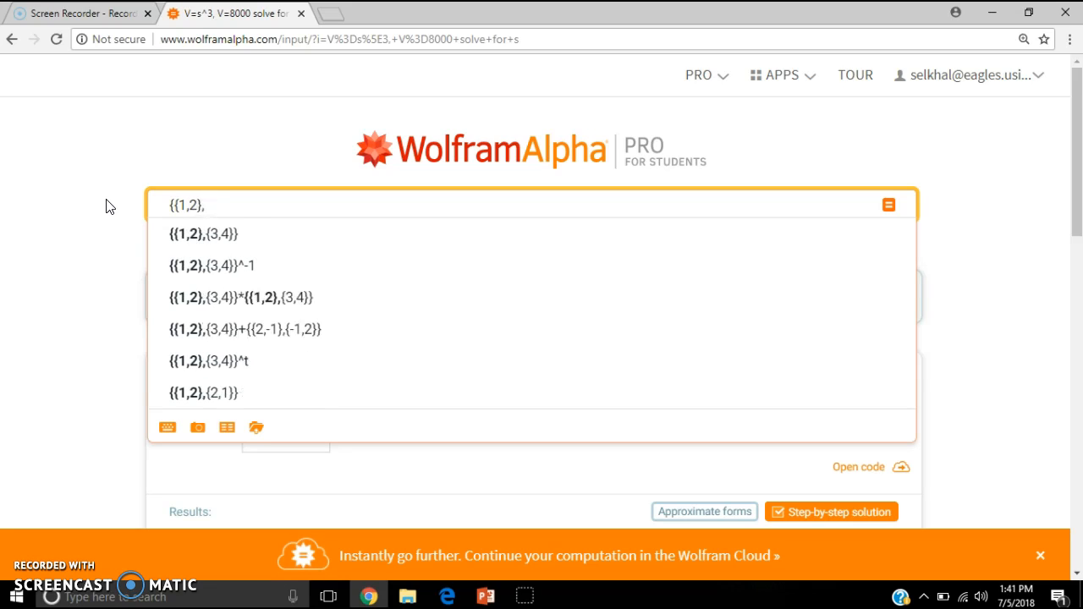
{"action": "type", "text": "{3,4"}
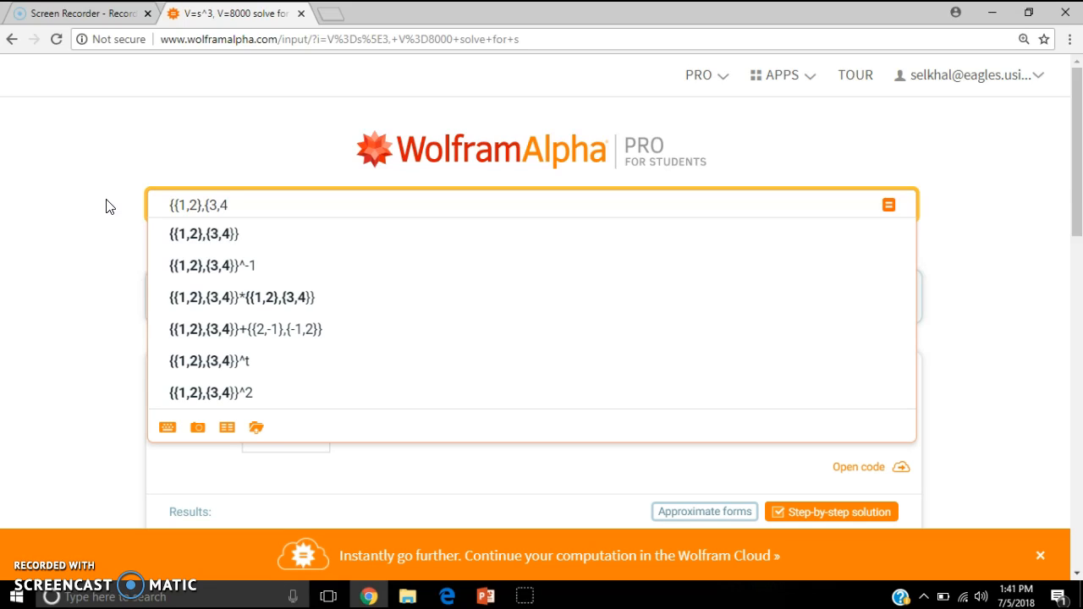
{"action": "type", "text": "}"}
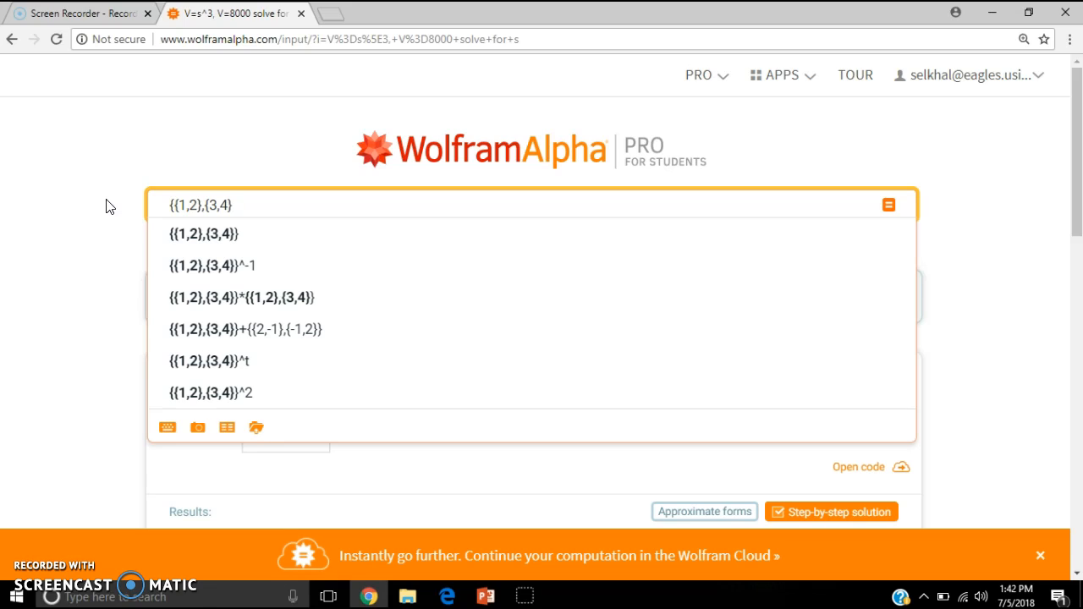
{"action": "type", "text": "}+{"}
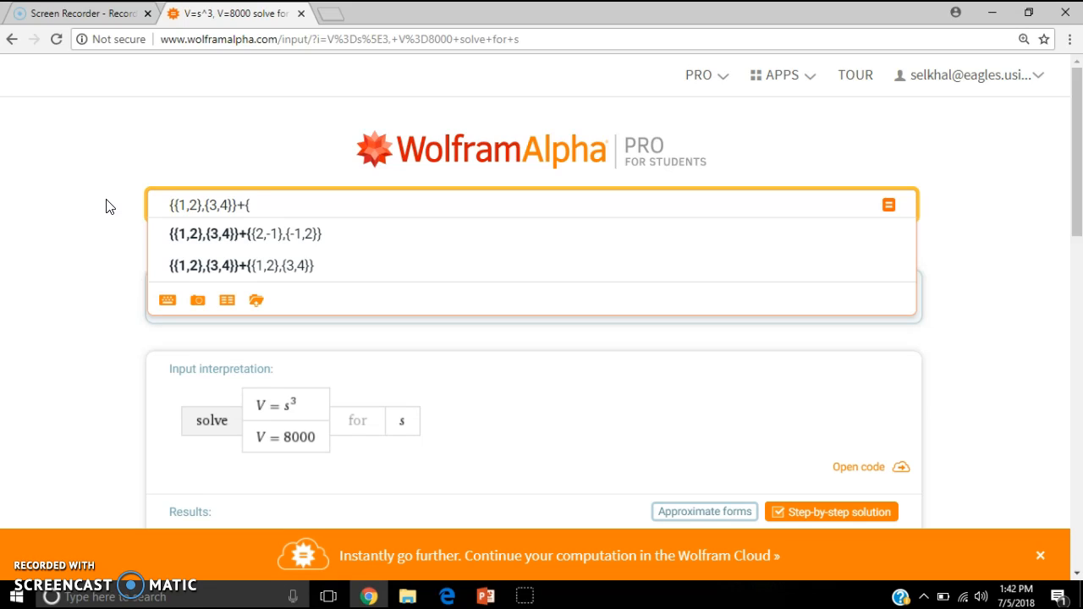
{"action": "type", "text": "{5,6"}
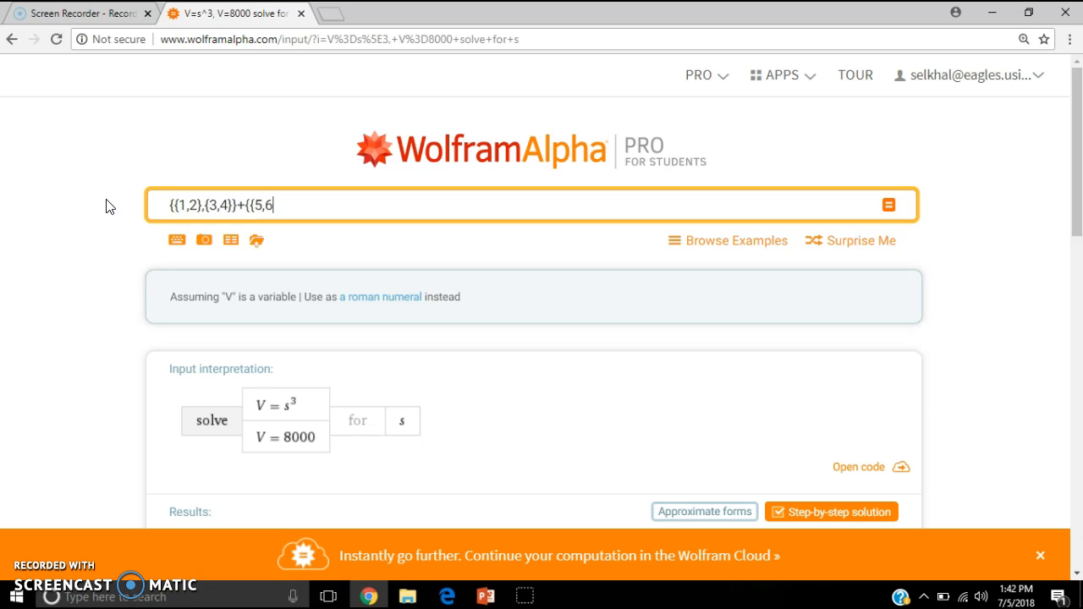
{"action": "type", "text": ")"}
{"action": "type", "text": ","}
{"action": "type", "text": "{"}
{"action": "type", "text": "7,8"}
{"action": "type", "text": "}}"}
{"action": "key", "text": "Return"}
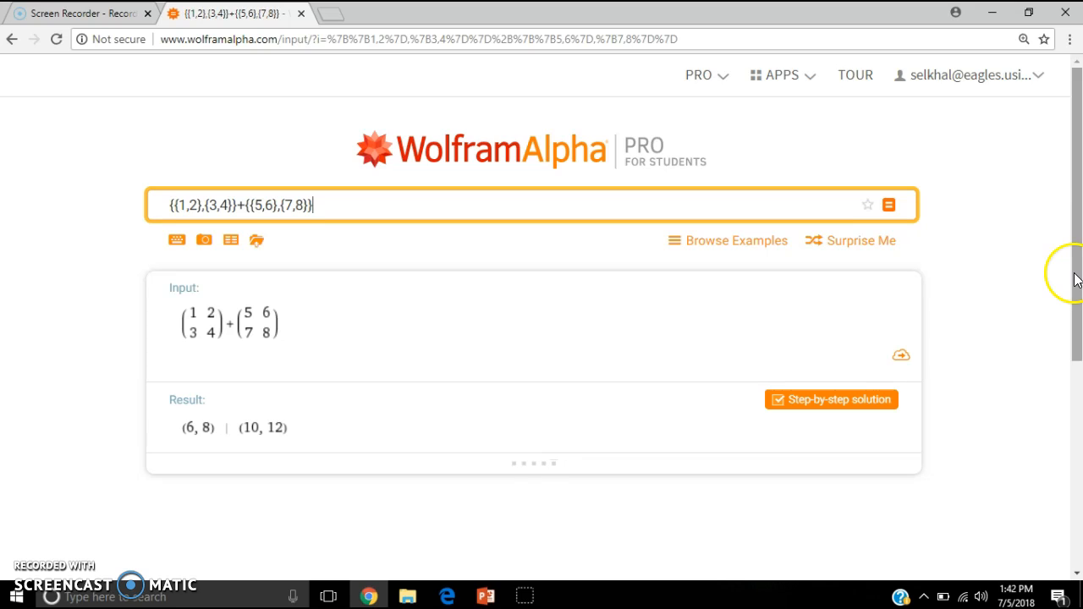
- Open the step-by-step solution of the matrix addition, reveal its next two parts and close it
{"action": "scroll", "coordinate": [1071, 279], "scroll_direction": "down", "scroll_amount": 1}
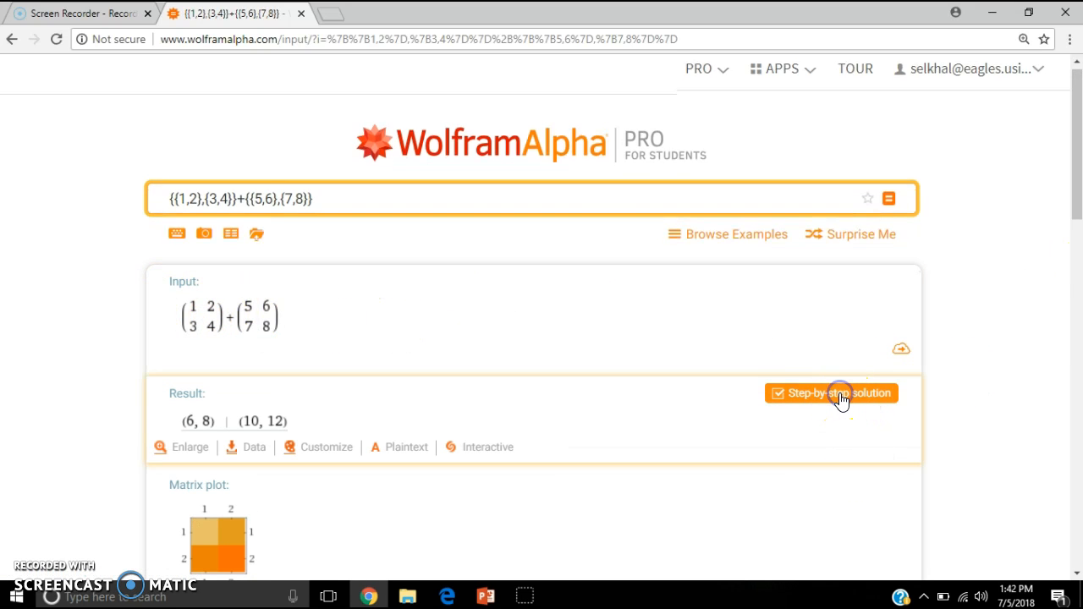
{"action": "left_click", "coordinate": [839, 396]}
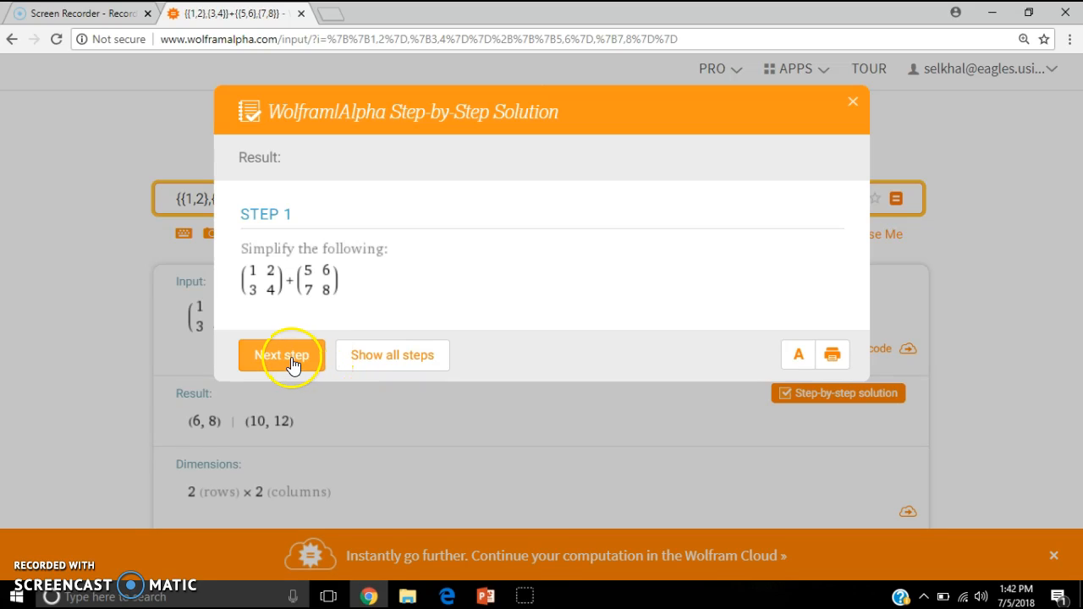
{"action": "left_click", "coordinate": [290, 357]}
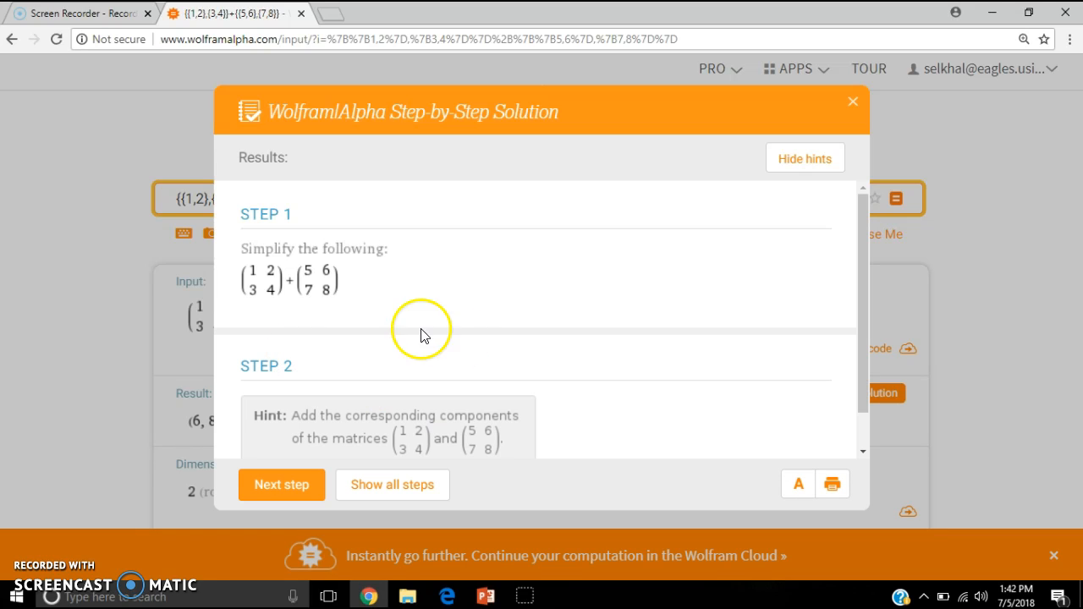
{"action": "left_click_drag", "start_coordinate": [860, 288], "coordinate": [869, 344]}
{"action": "left_click", "coordinate": [284, 487]}
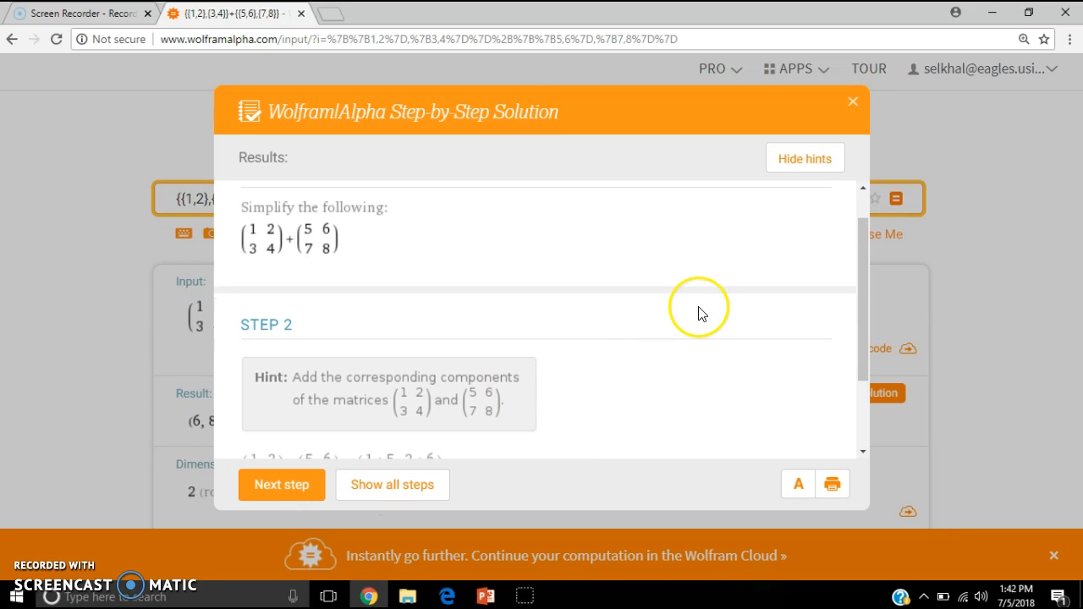
{"action": "left_click", "coordinate": [852, 105]}
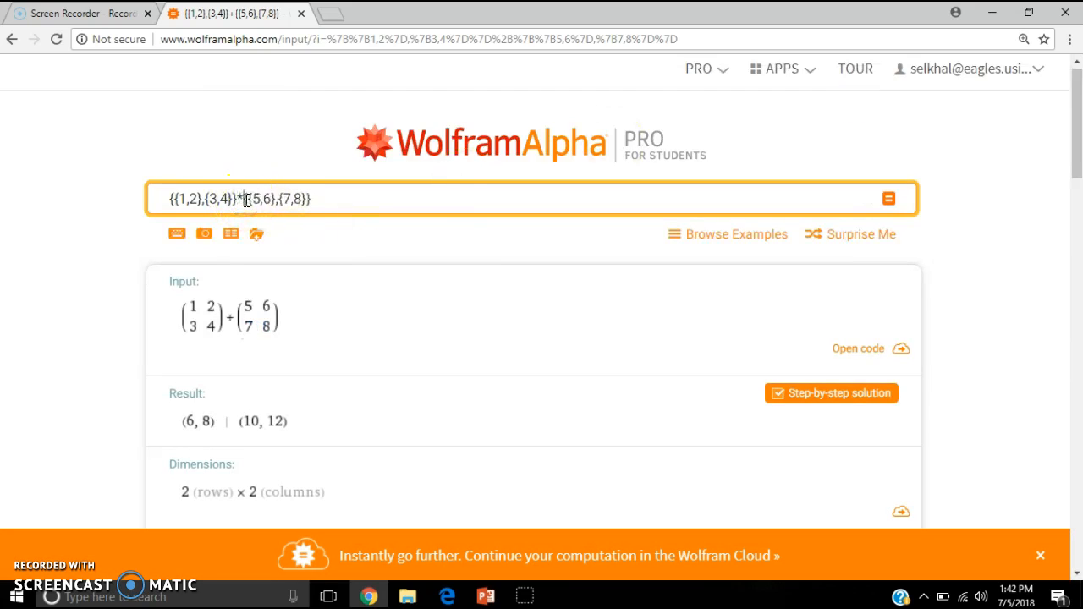
- Change the plus sign to an asterisk and run the matrix multiplication {{1,2},{3,4}}*{{5,6},{7,8}}
{"action": "key", "text": "Return"}
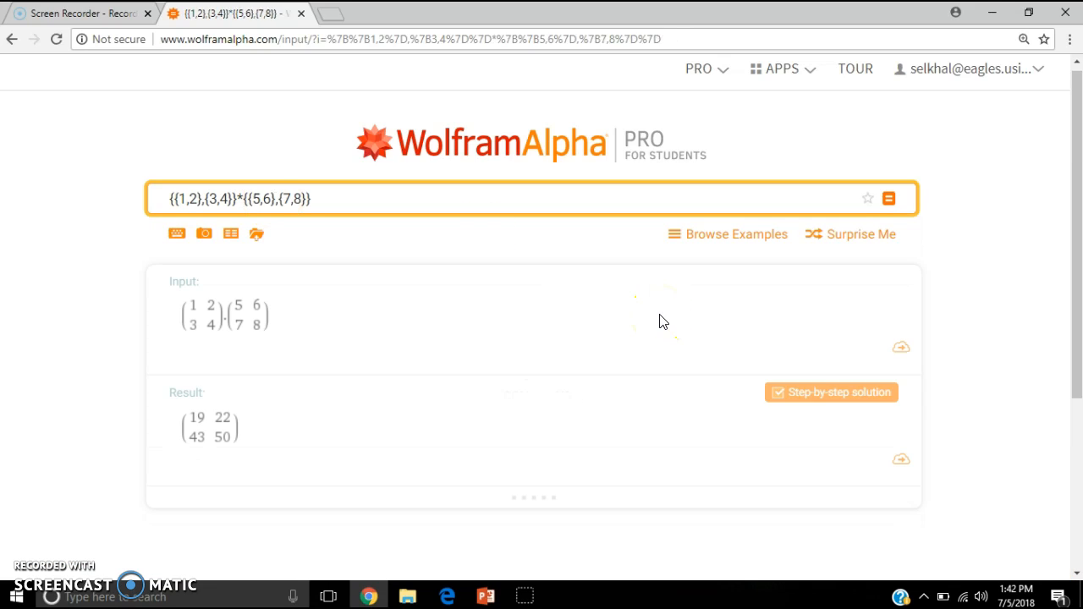
{"action": "left_click_drag", "start_coordinate": [1067, 217], "coordinate": [1067, 241]}
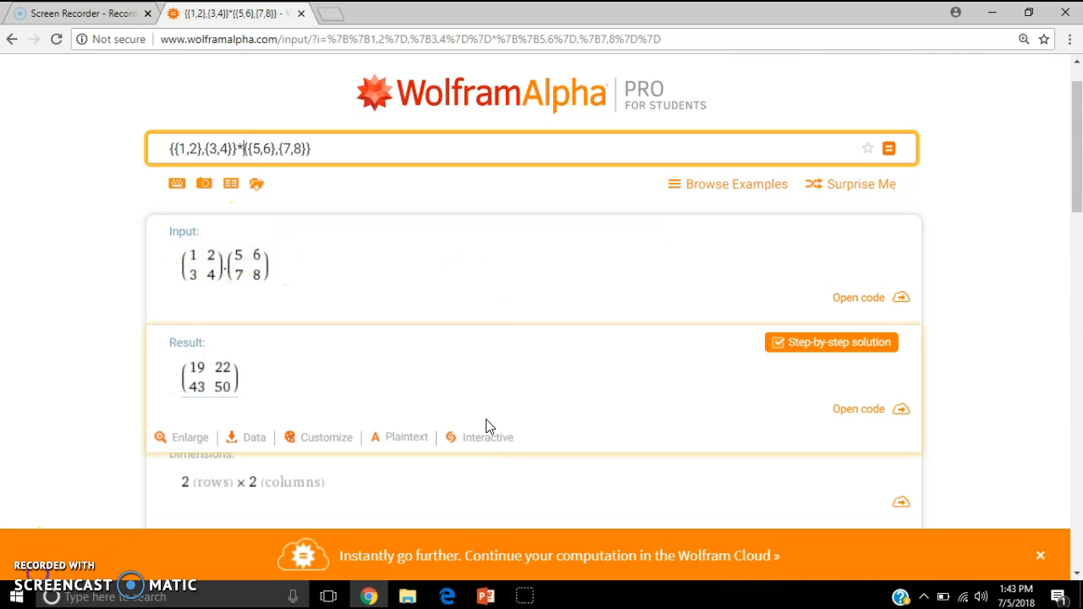
- Switch to the PowerPoint slide show and advance it to Example # 8 on sum and product
{"action": "left_click", "coordinate": [487, 595]}
{"action": "left_click", "coordinate": [590, 351]}
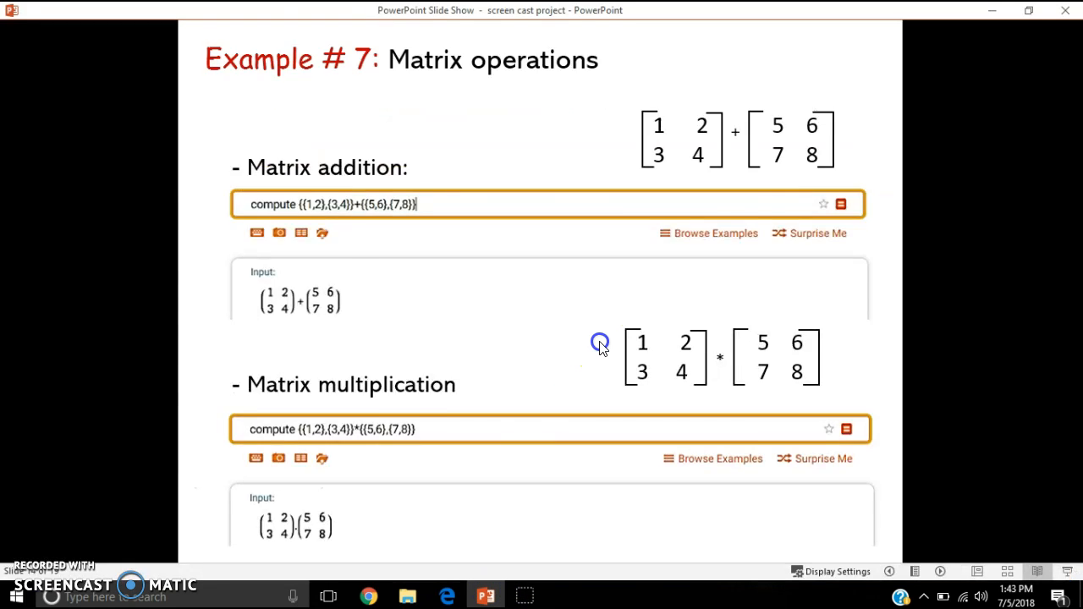
{"action": "left_click", "coordinate": [464, 102]}
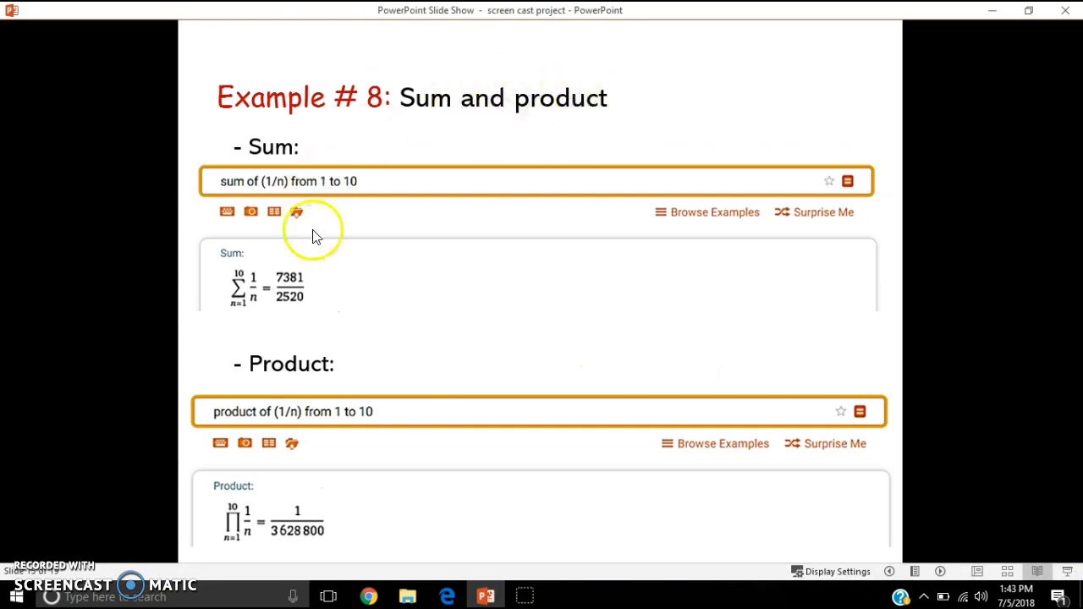